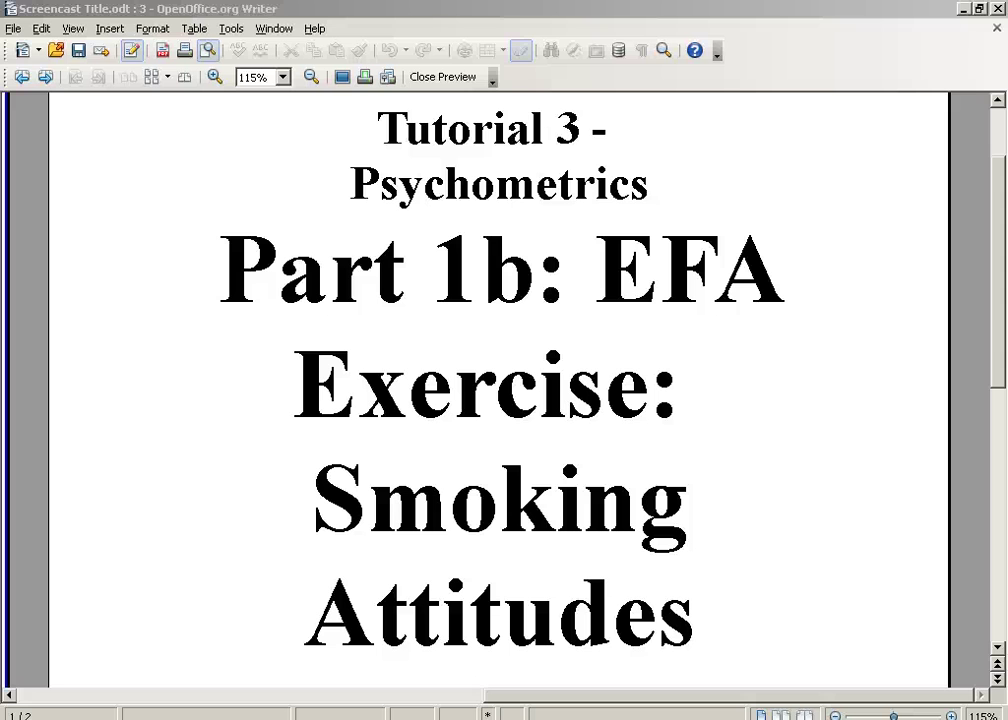
Save the linked data_14_1.sav exercise file from the Wikiversity page to the Desktop.
key(alt+Tab)
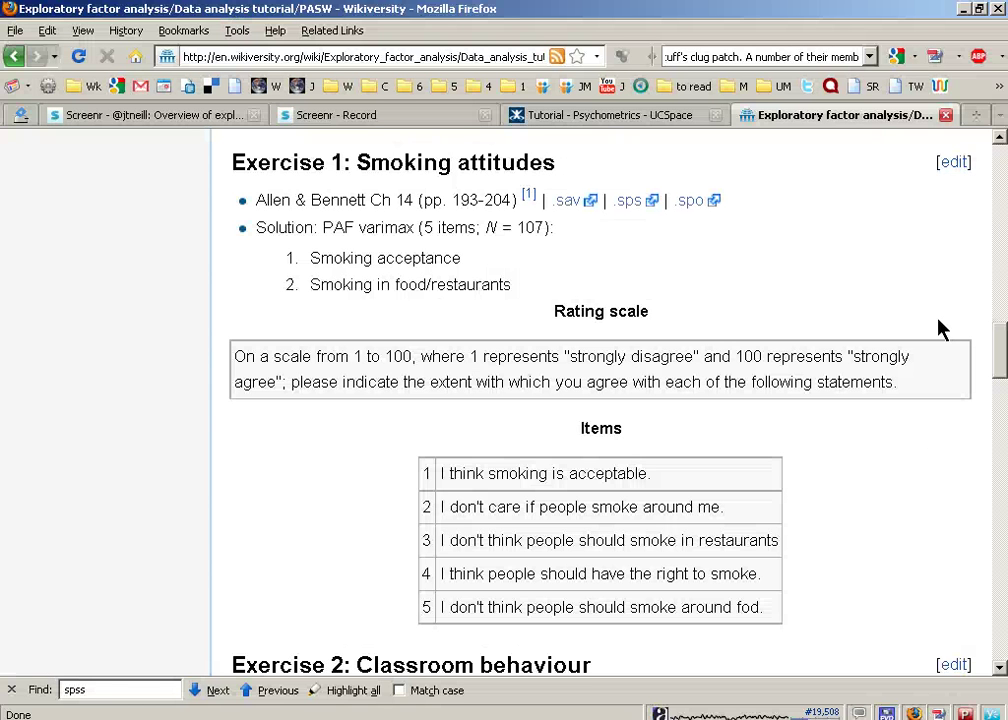
right_click(575, 203)
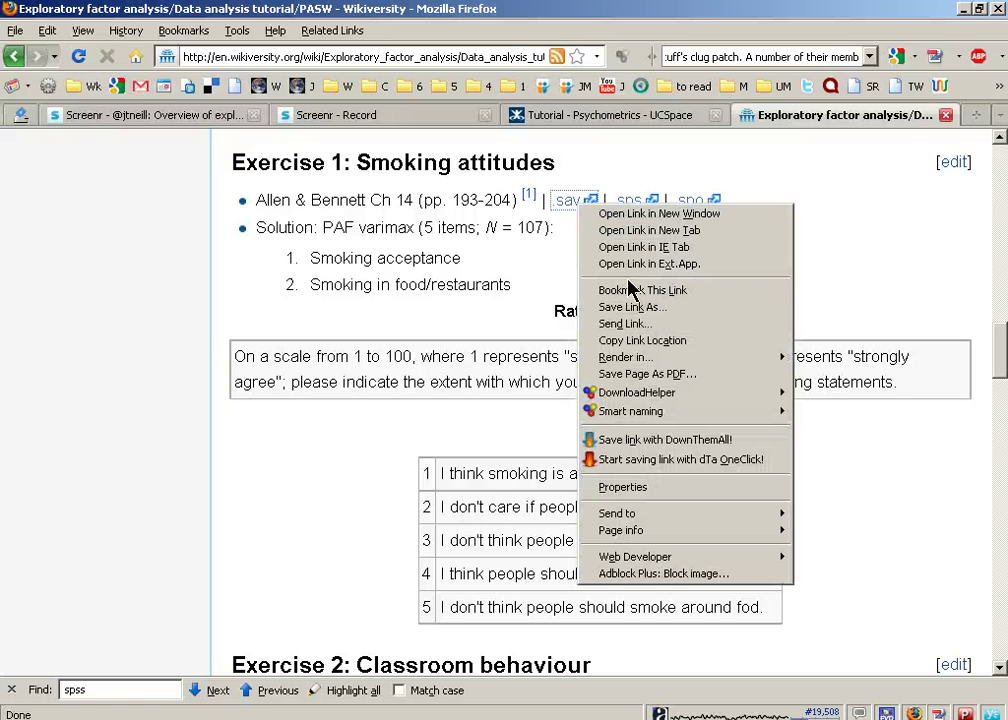
click(628, 311)
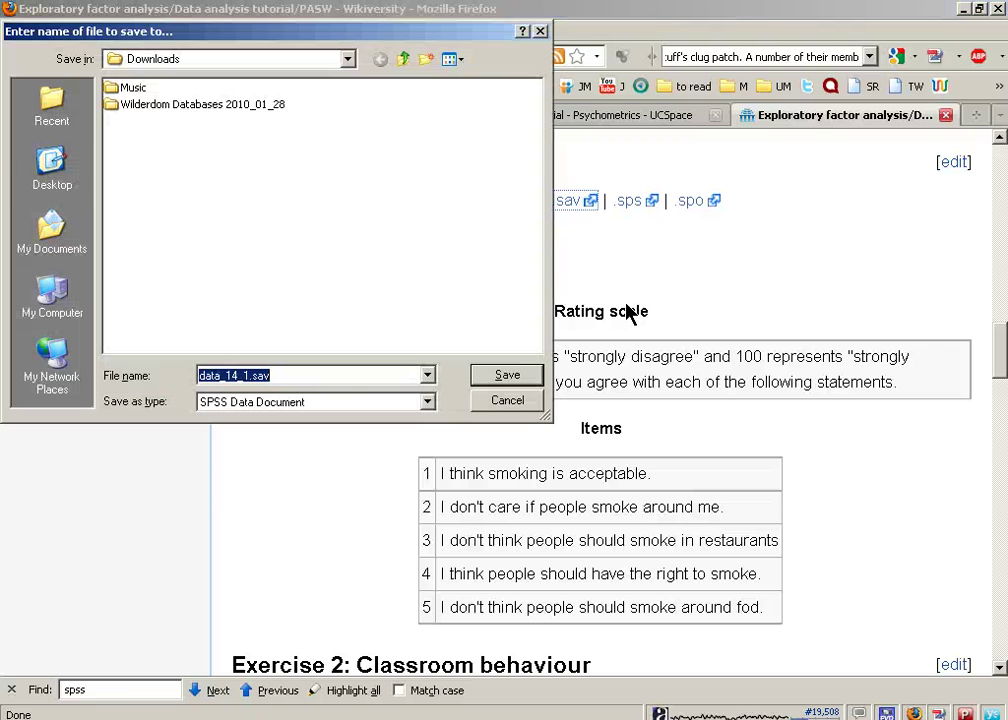
click(42, 160)
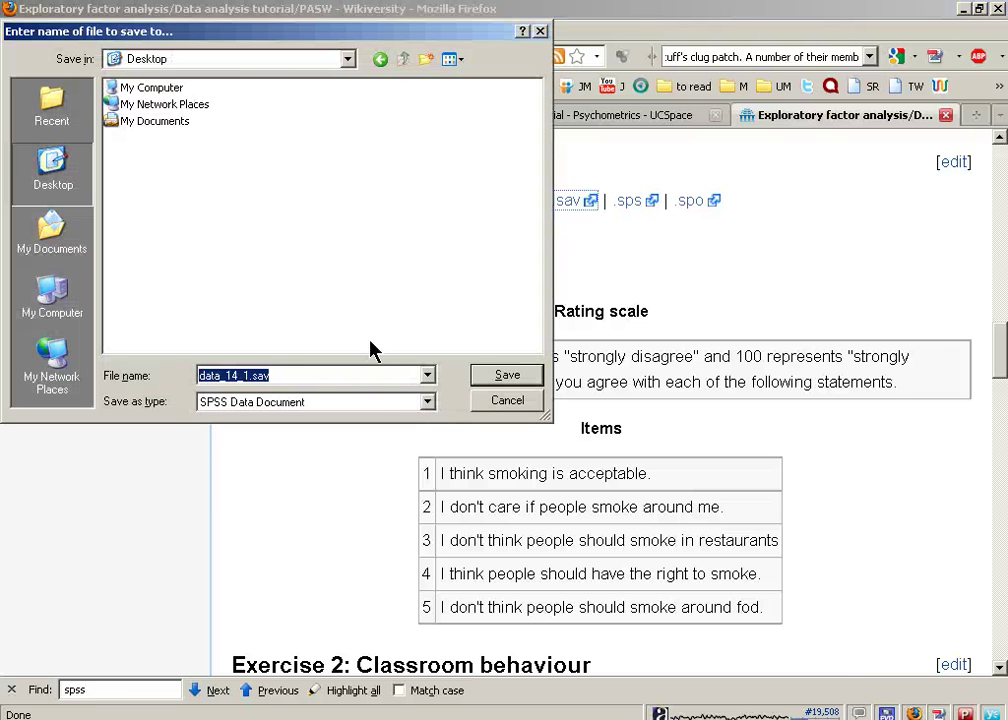
click(528, 379)
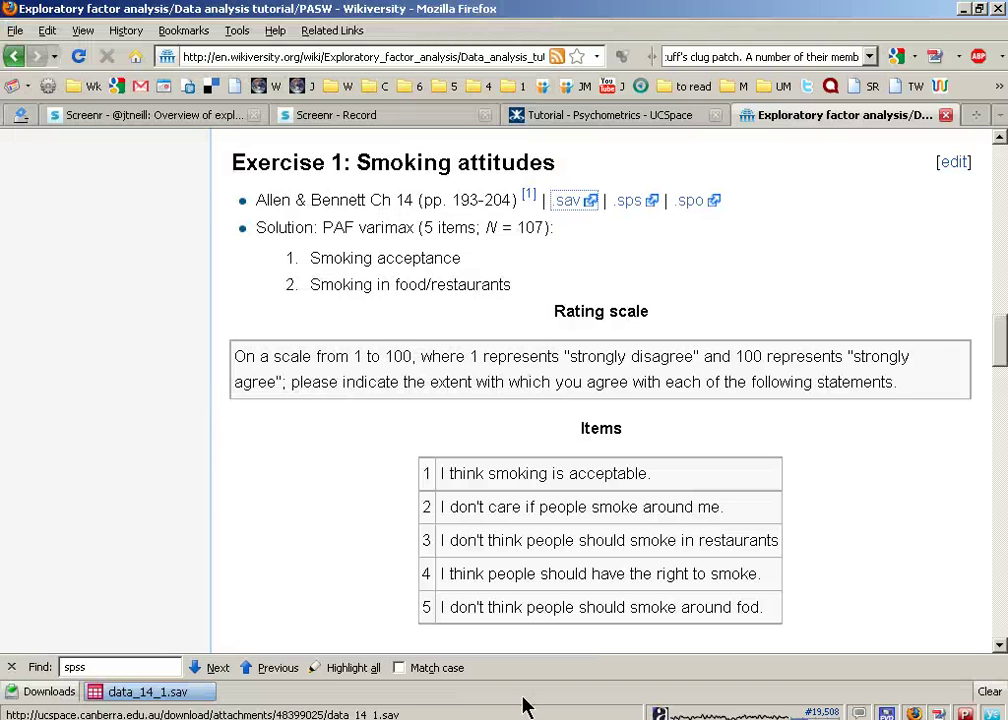
Open data_14_1.sav from the Desktop in the SPSS Data Editor.
click(500, 697)
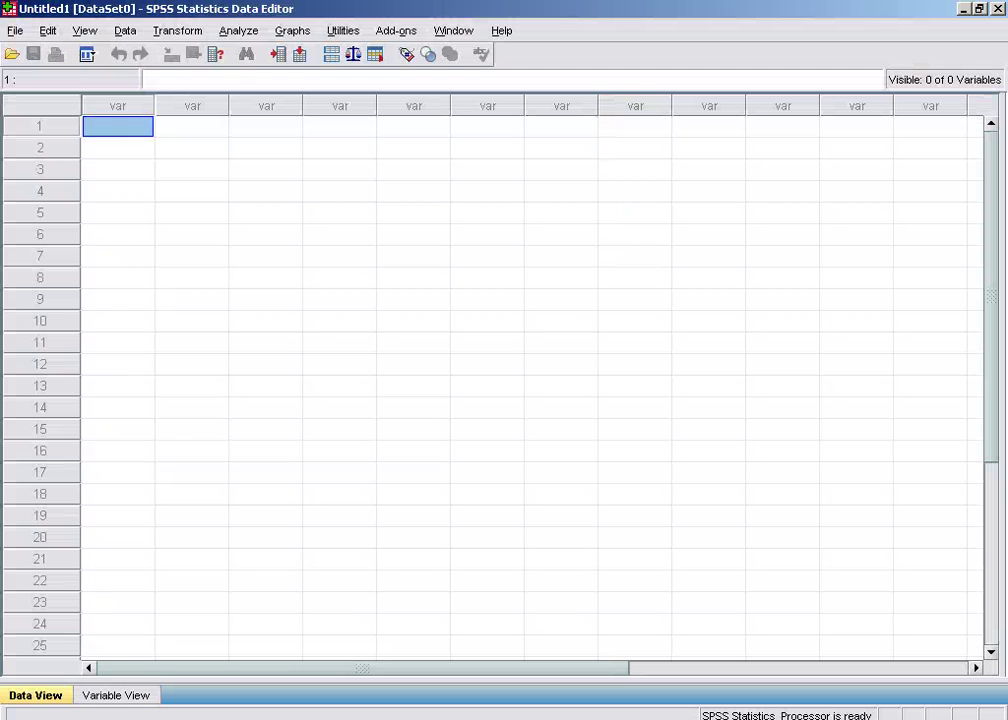
click(15, 30)
mouse_move(41, 80)
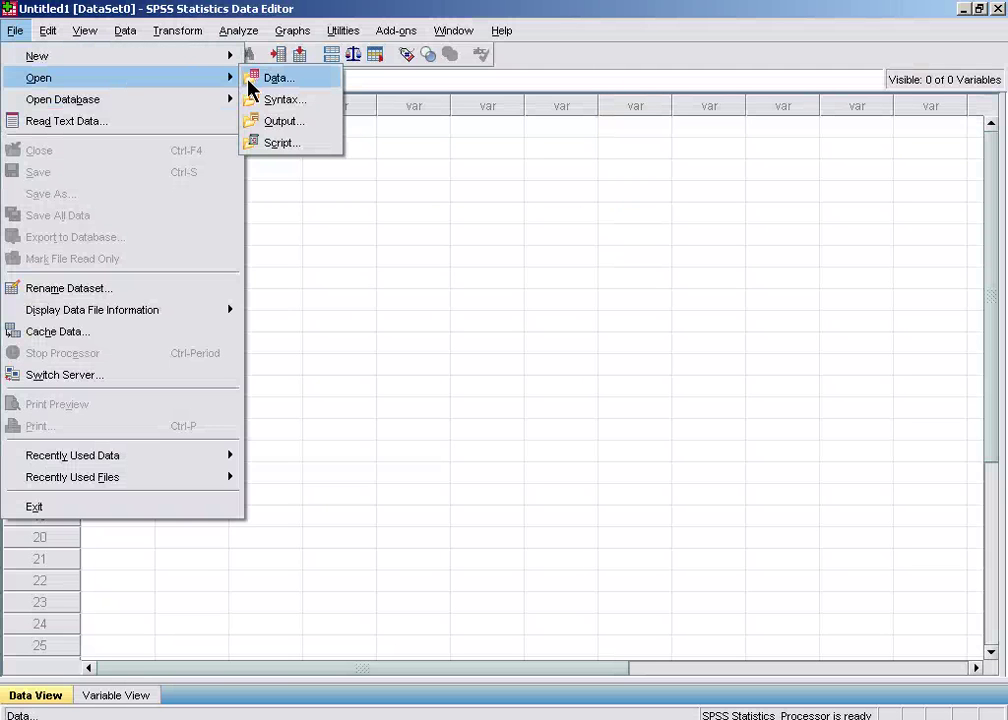
click(279, 78)
click(272, 335)
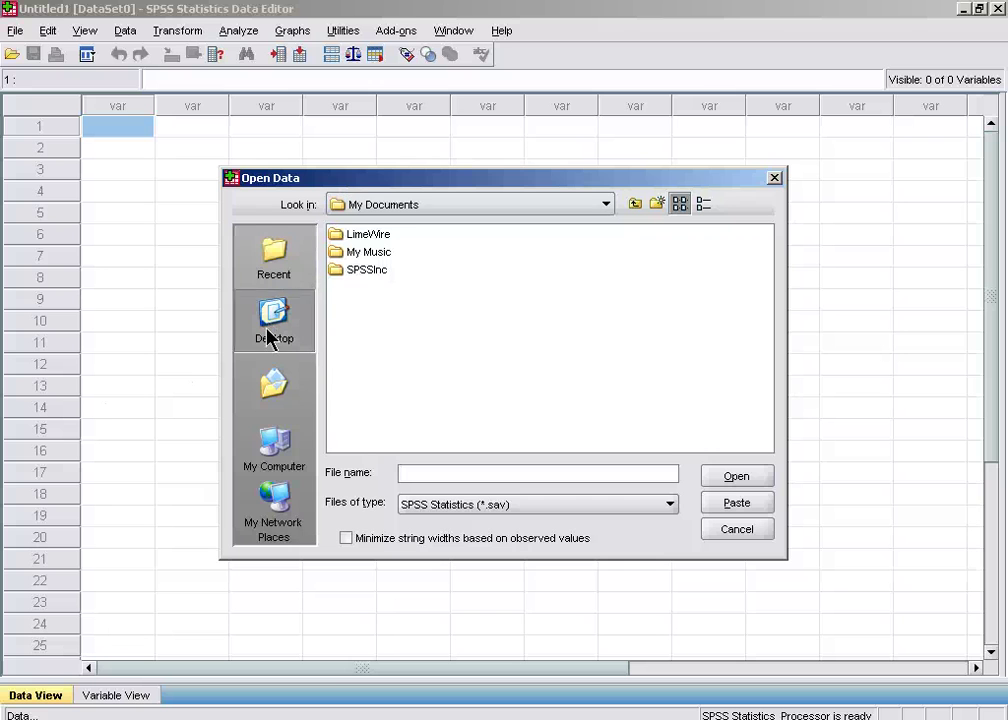
click(390, 290)
click(728, 477)
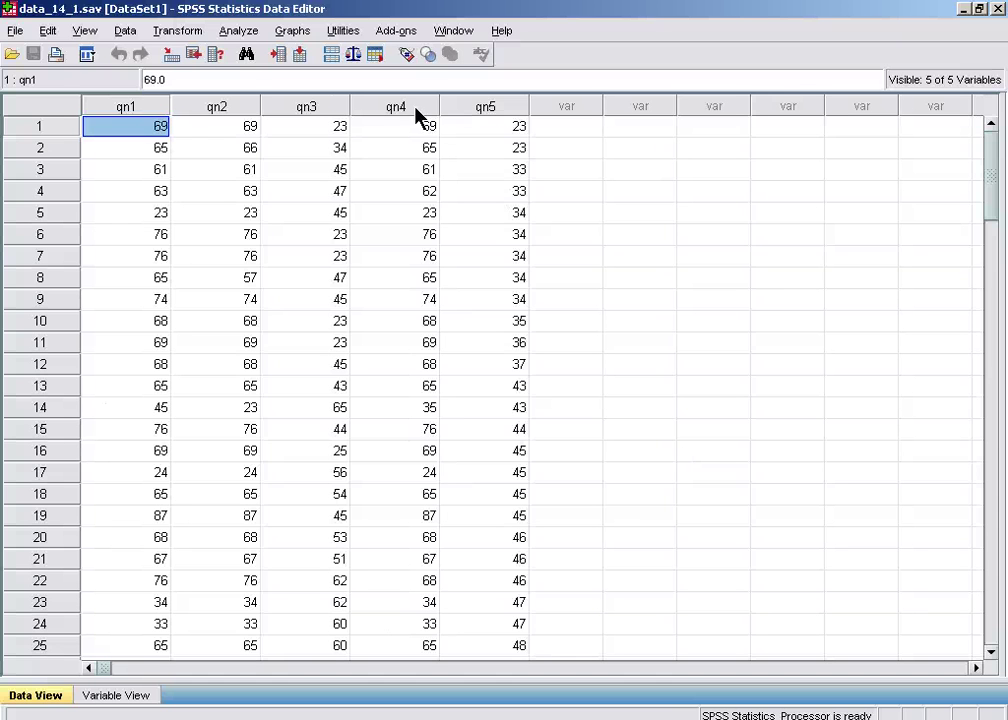
key(alt+Tab)
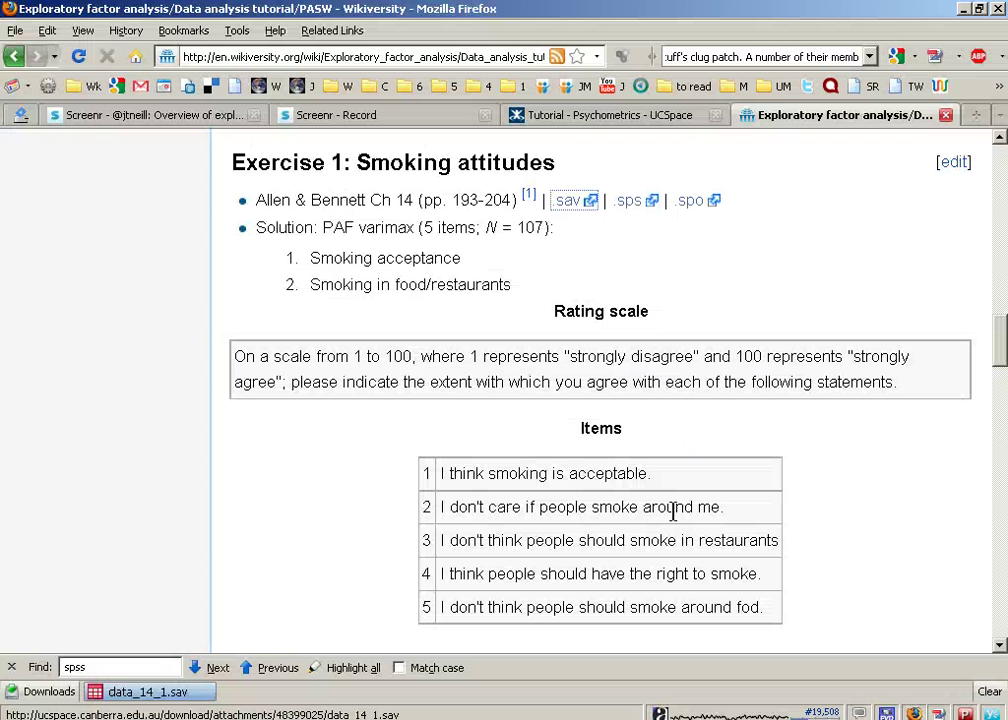
scroll(1000, 640, down, 3)
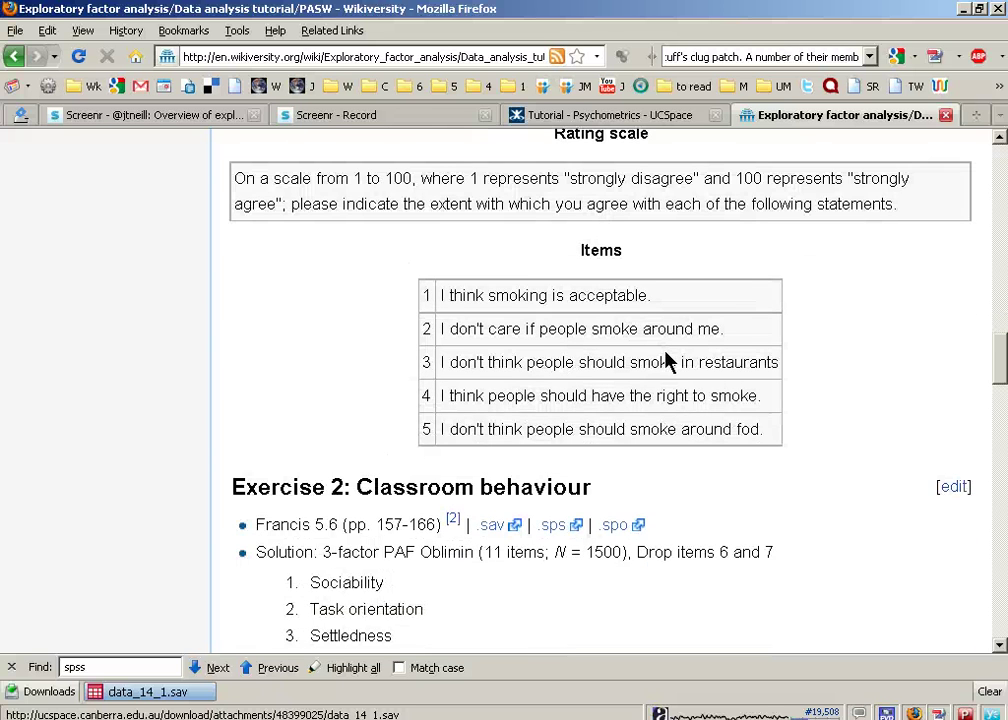
key(ctrl+plus)
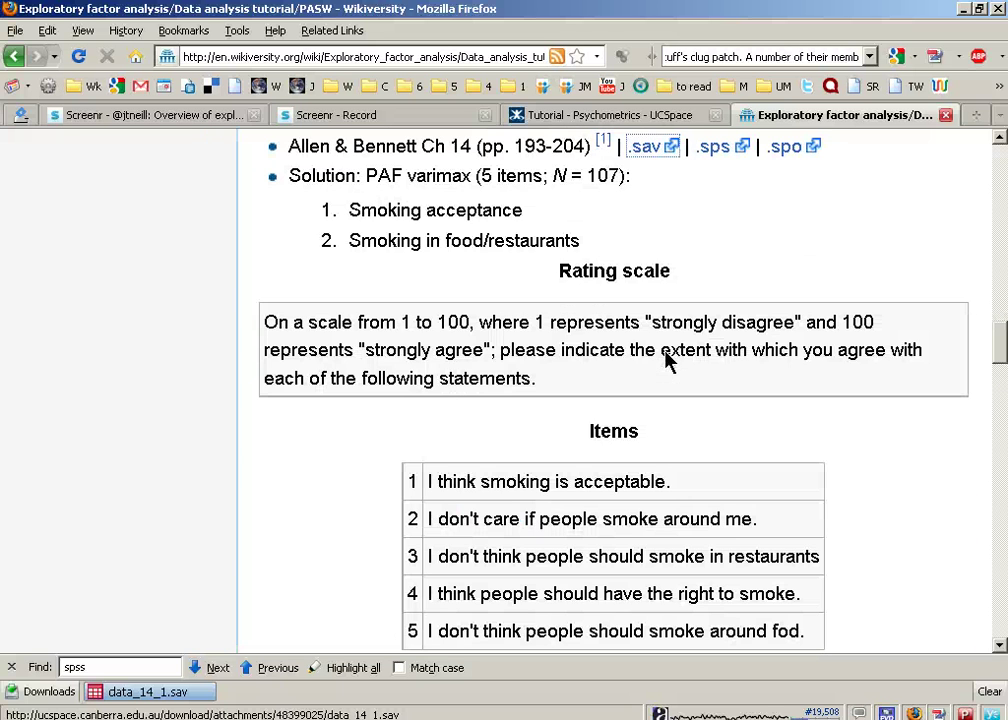
click(999, 645)
click(999, 651)
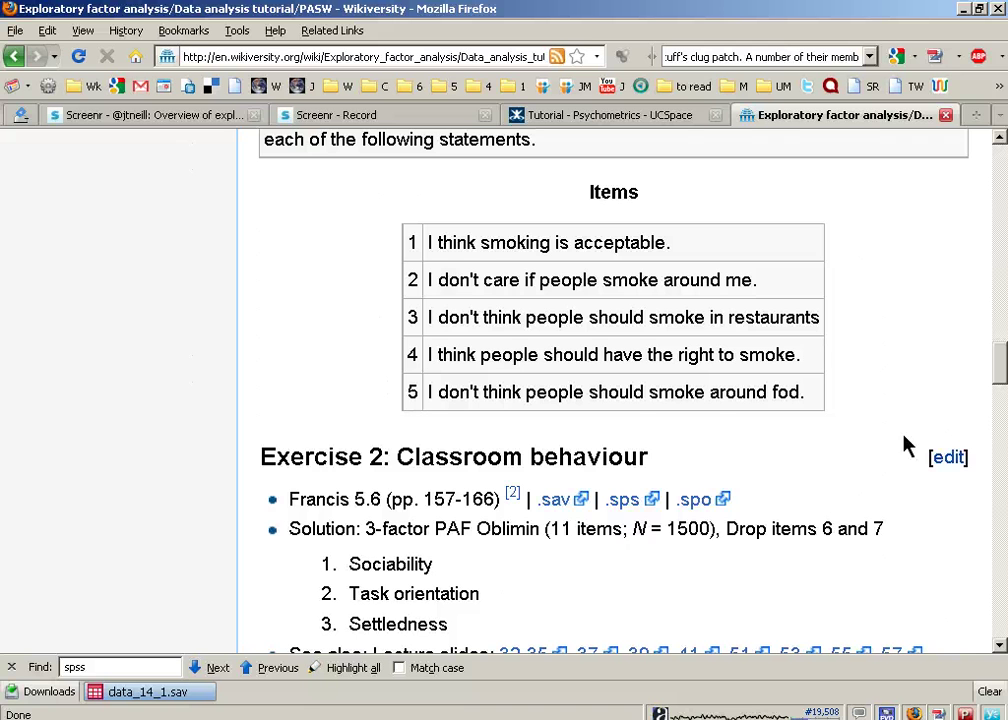
scroll(1000, 378, up, 2)
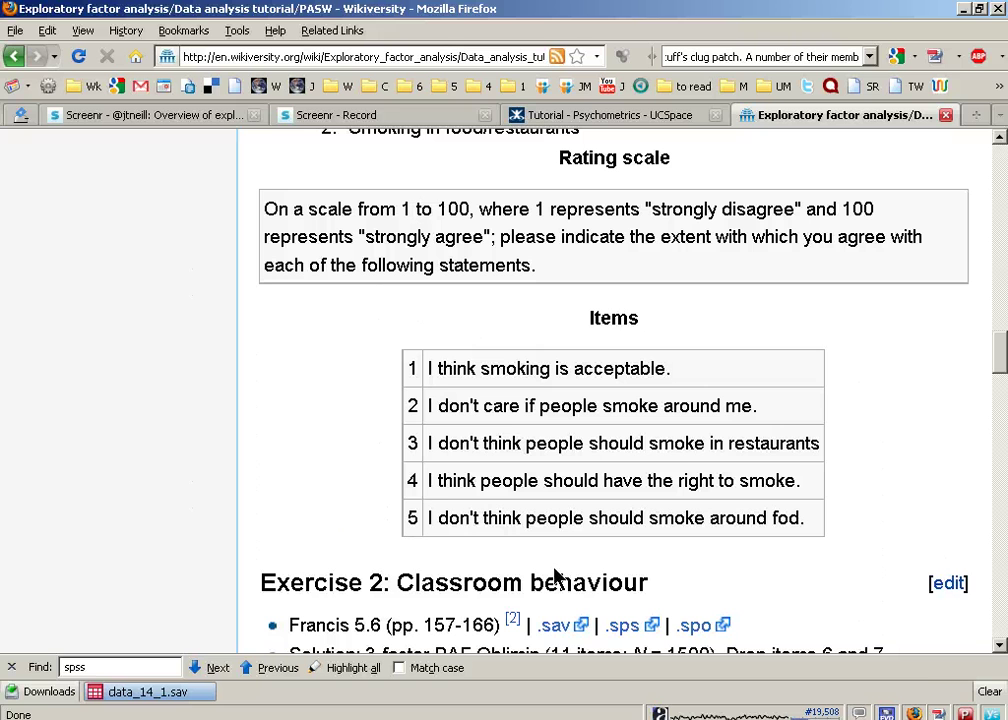
click(686, 718)
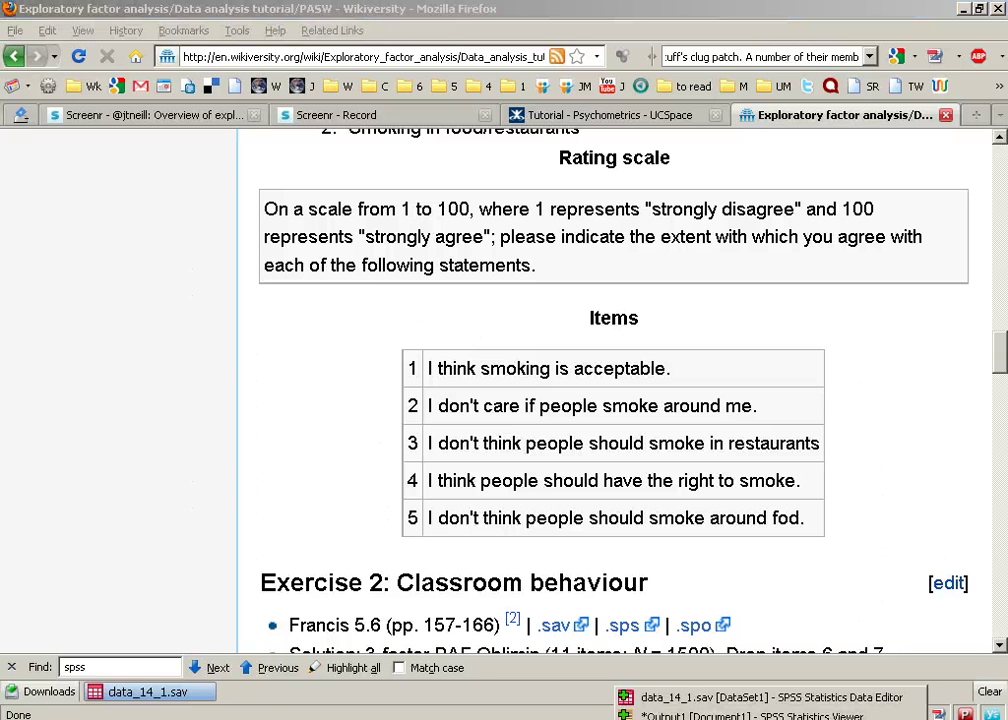
Return to the SPSS Data Editor and scroll to the last case, row 107.
click(675, 697)
scroll(990, 200, down, 1)
drag(990, 207, 983, 548)
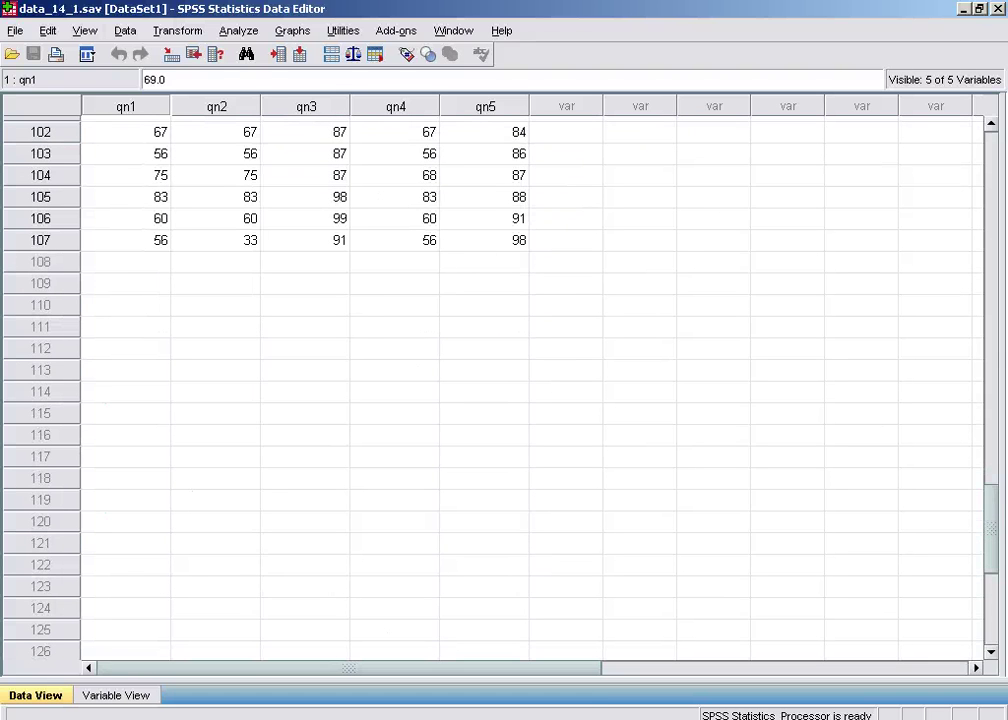
Add the line '5 vars : 107 cases' below the title on the Writer title page.
click(600, 716)
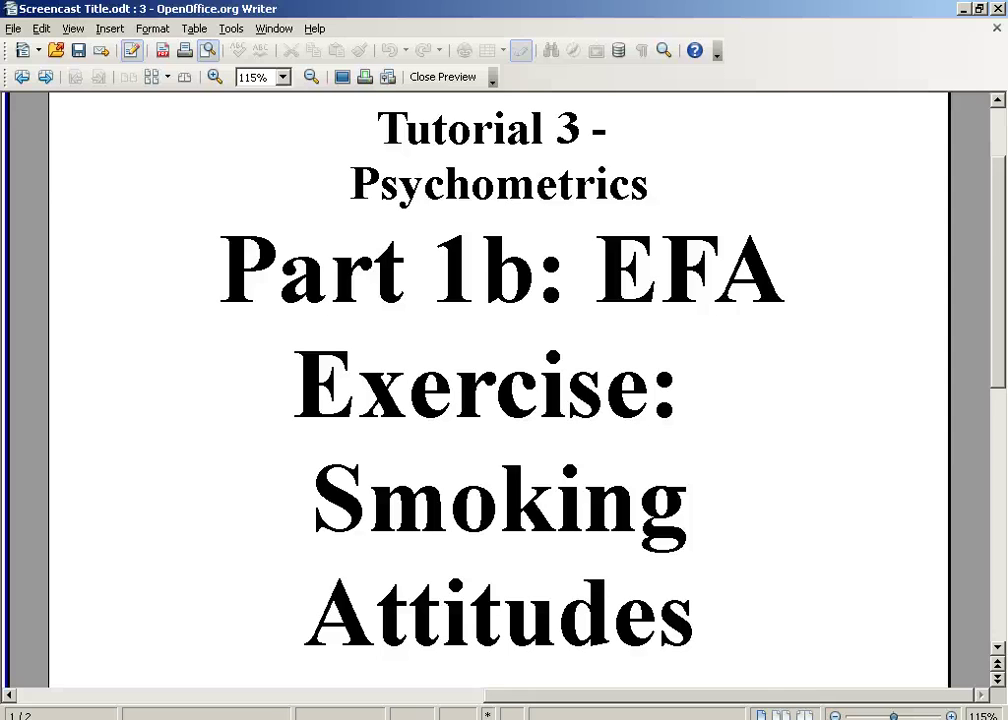
scroll(992, 443, down, 3)
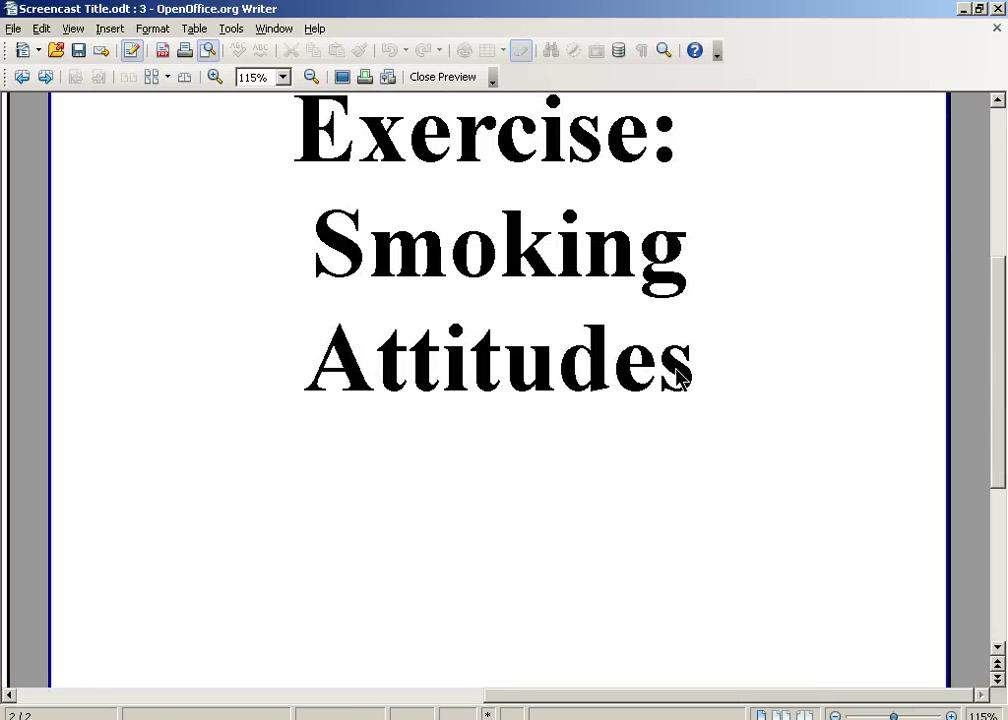
key(Escape)
click(690, 545)
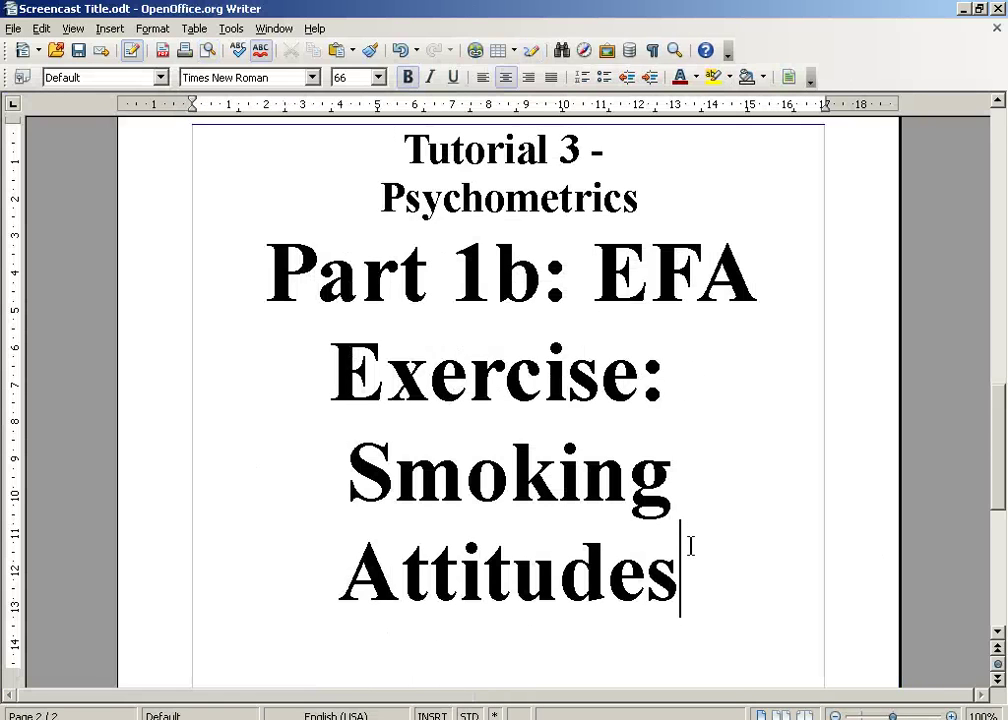
key(Return)
key(Return)
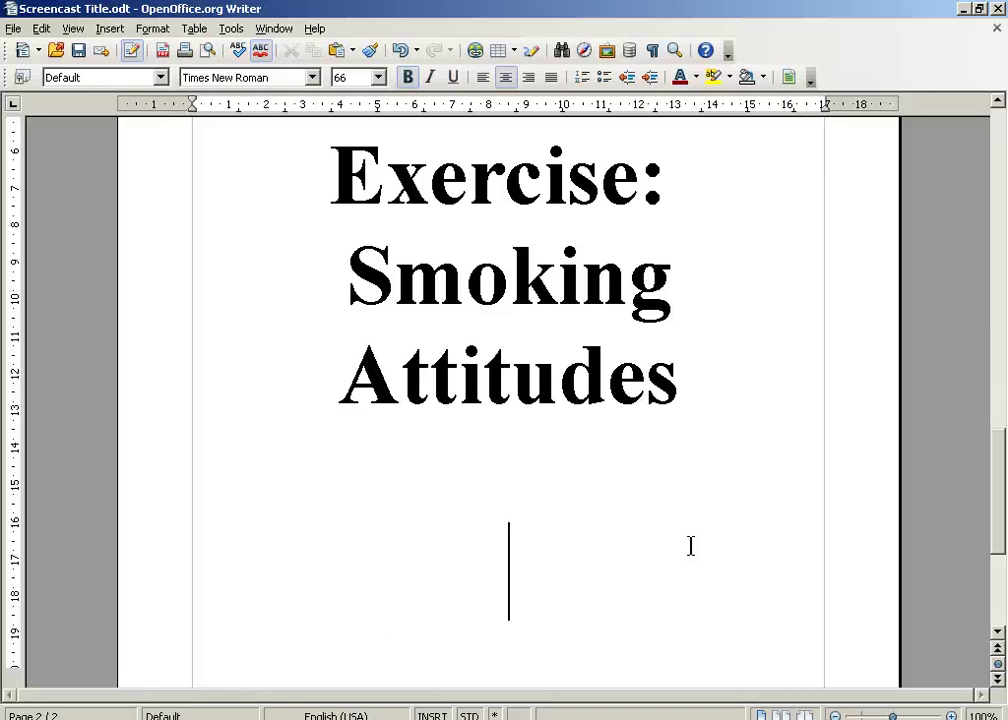
text(5 vars:)
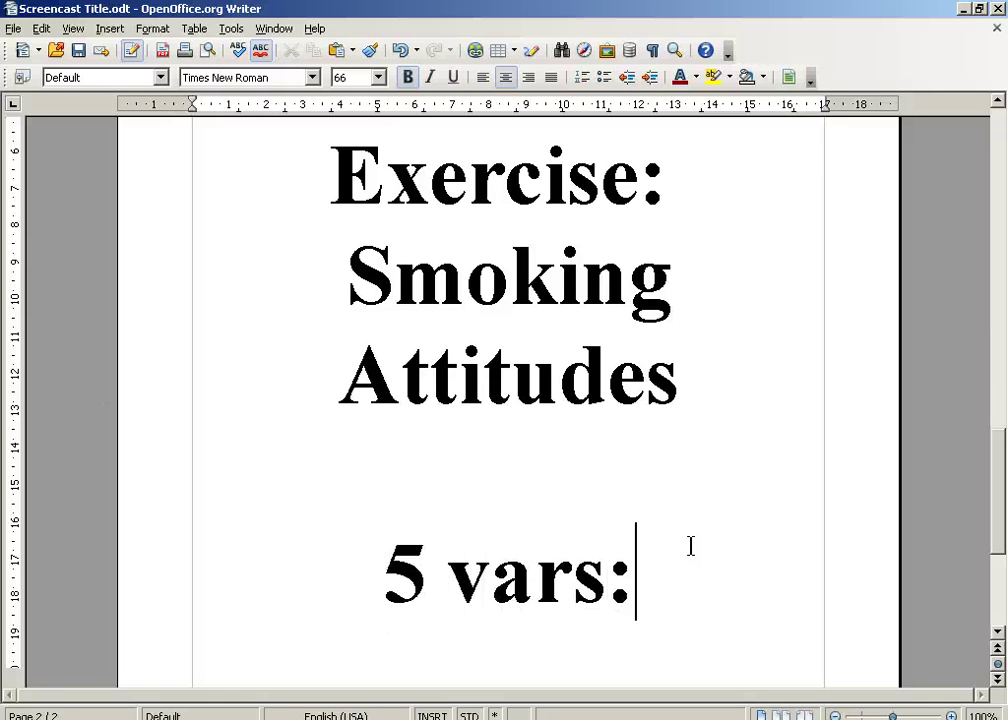
key(BackSpace)
key(BackSpace)
text(: 10)
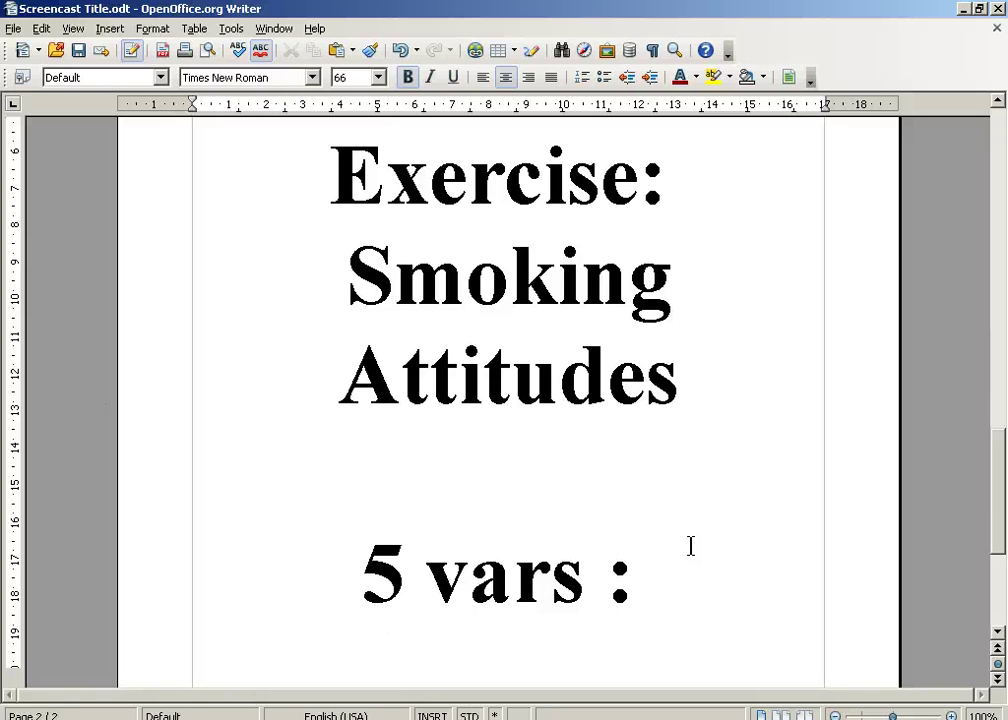
text(7 )
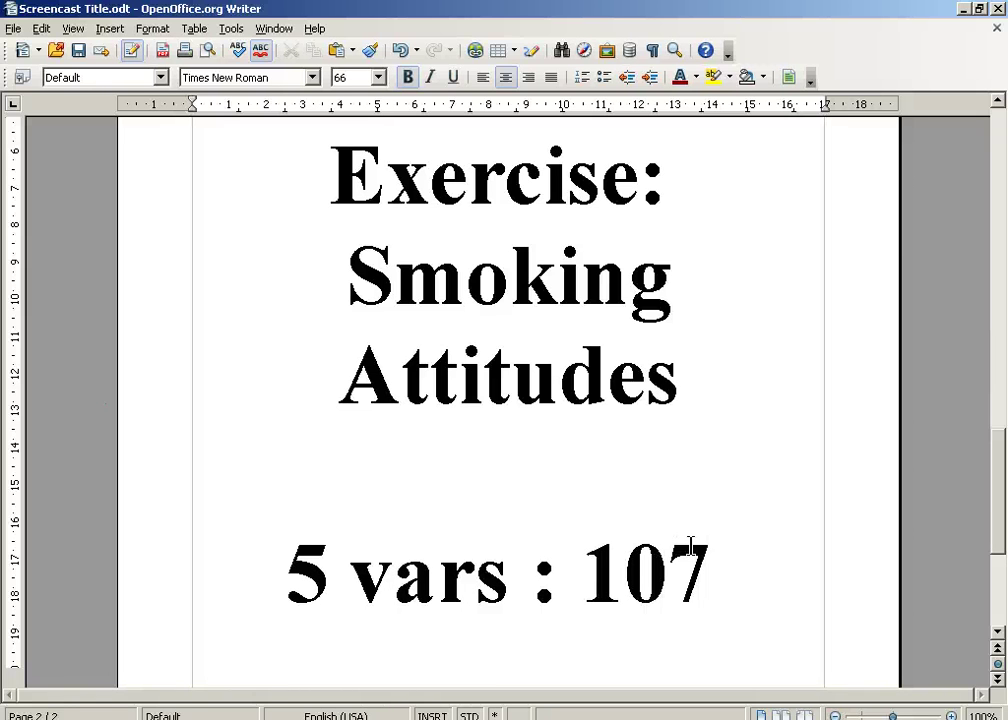
text(cases)
Add a '1 : 20 (ideal)' line below it and bring back the data_14_1.sav editor.
key(Return)
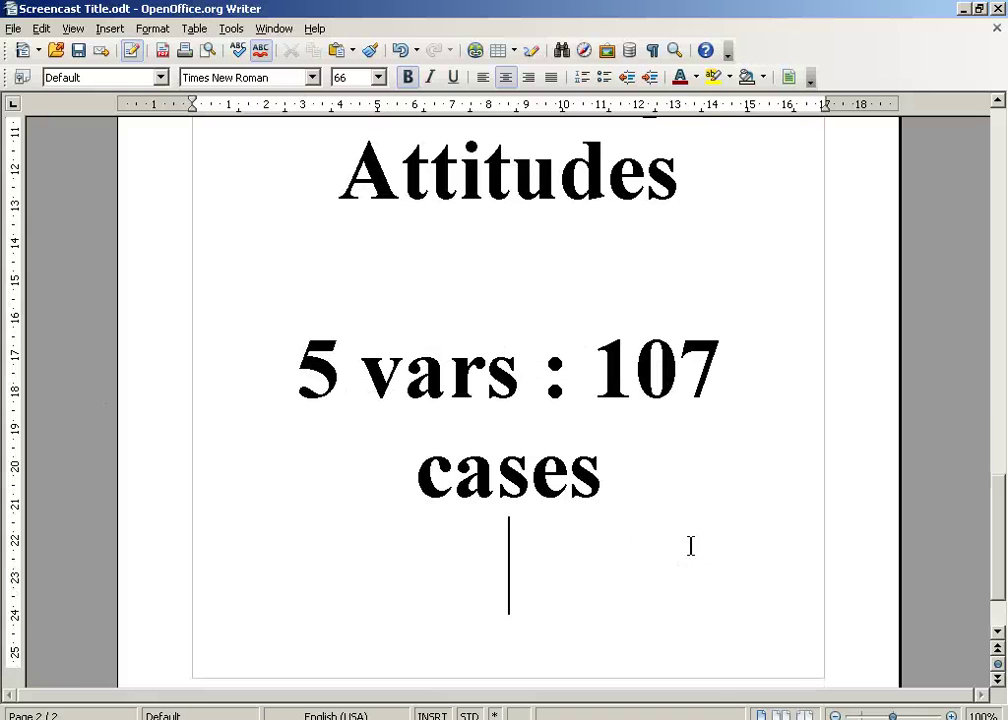
text(1)
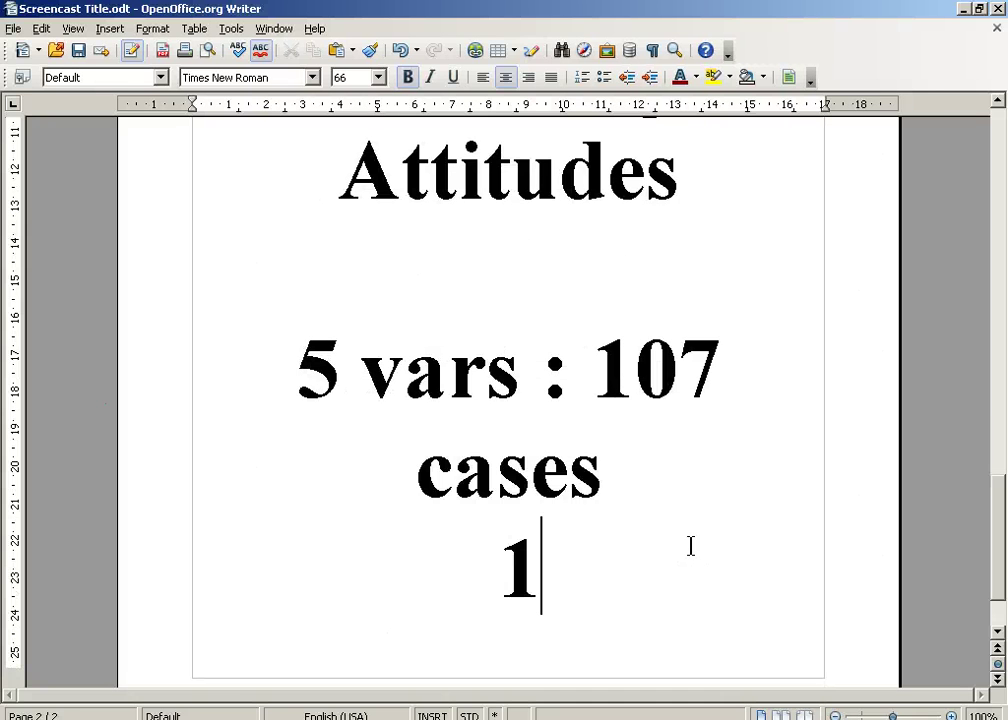
text( : 20 )
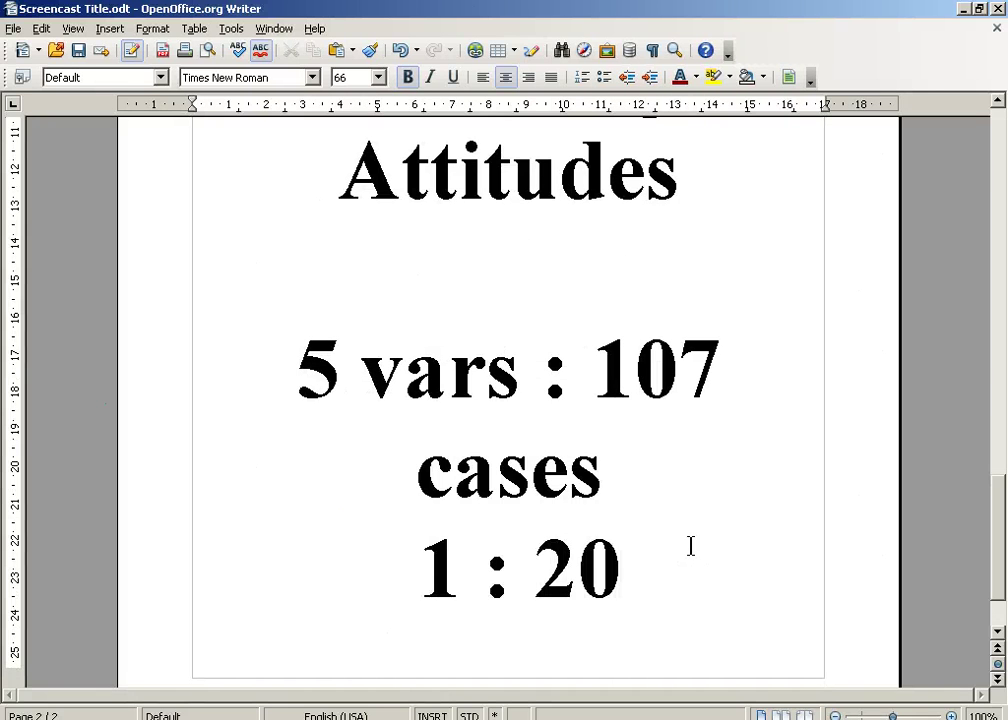
text((ideal))
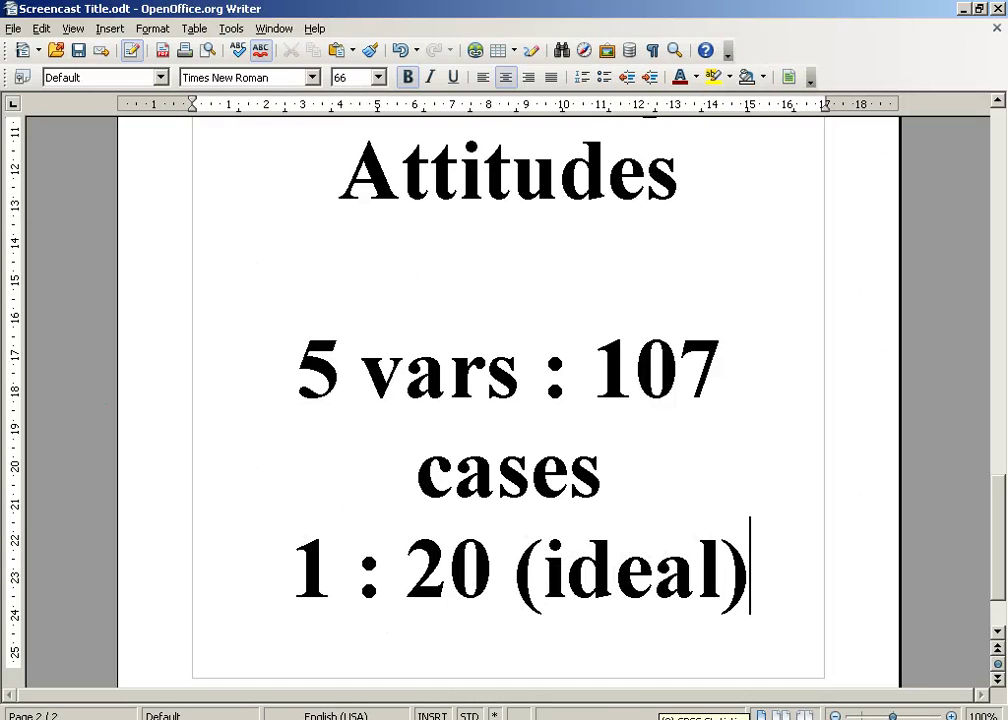
click(680, 719)
click(655, 698)
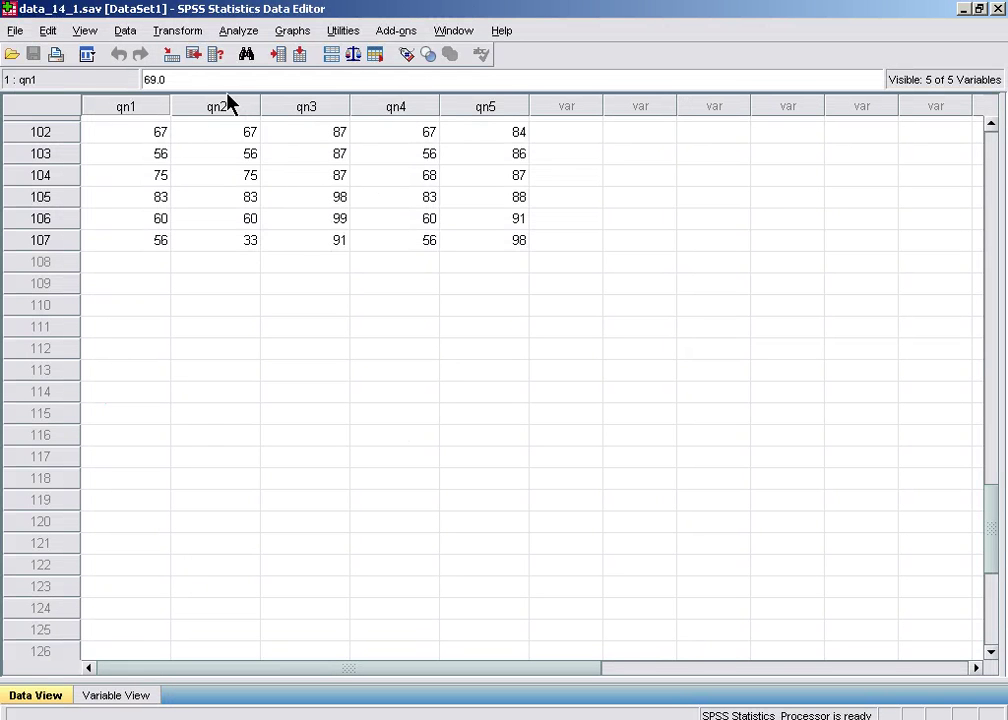
Start a Factor Analysis and move all five items qn1–qn5 into the Variables list.
click(238, 31)
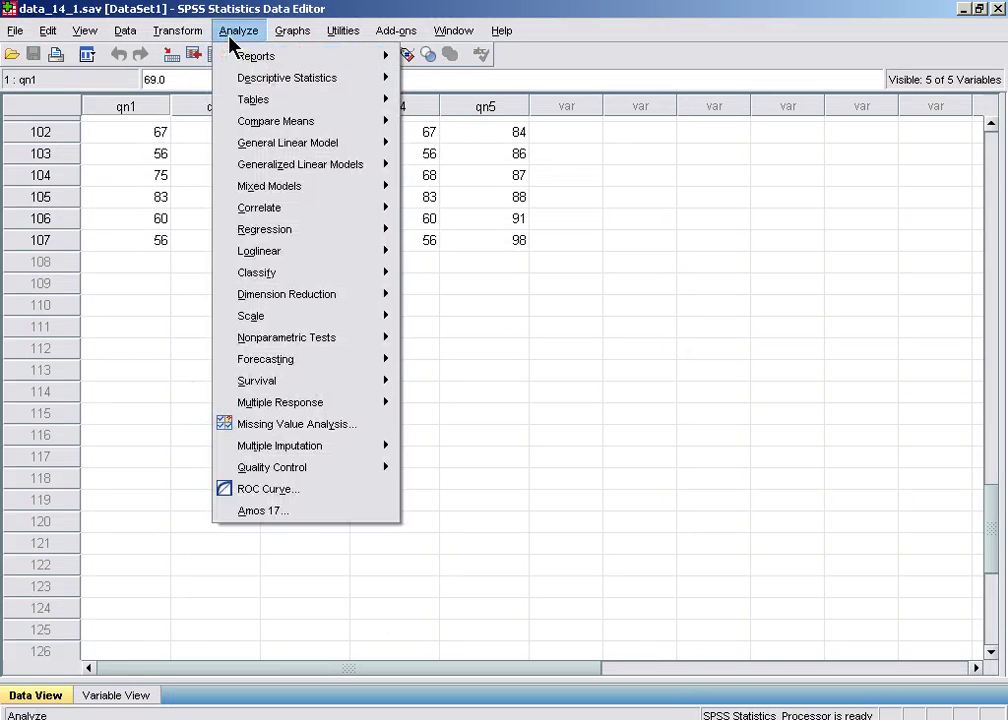
mouse_move(236, 300)
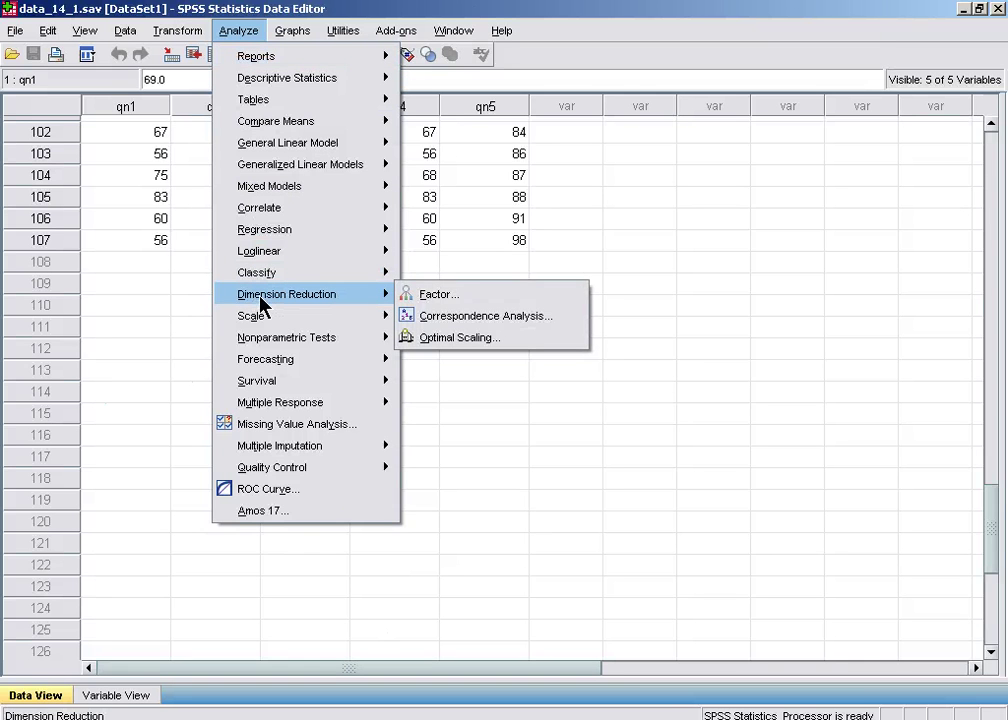
click(430, 299)
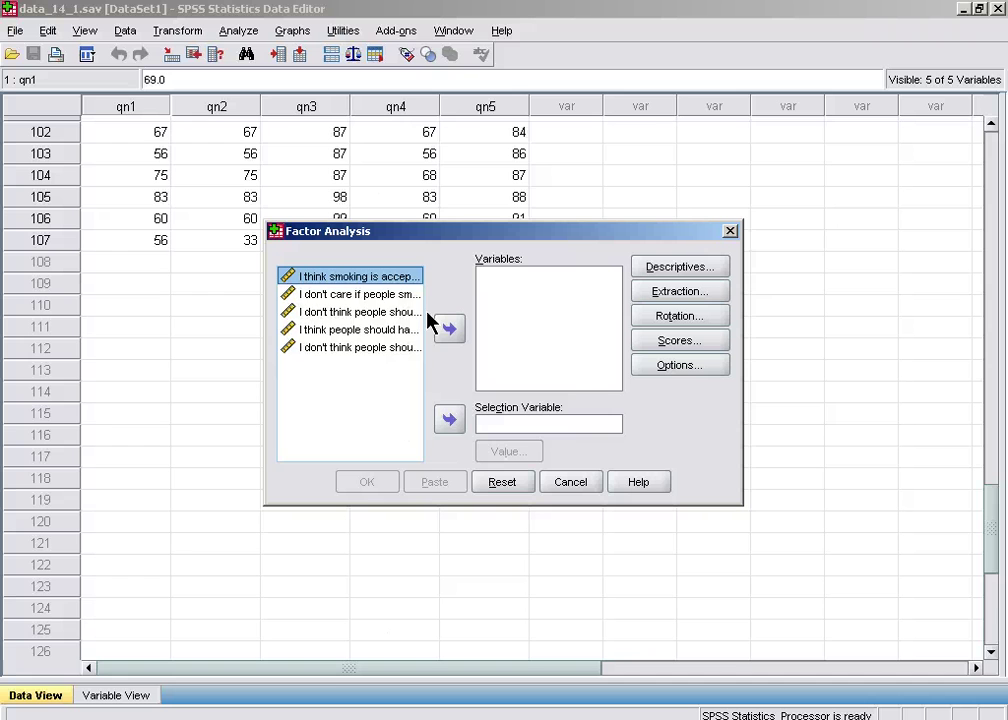
key(ctrl+a)
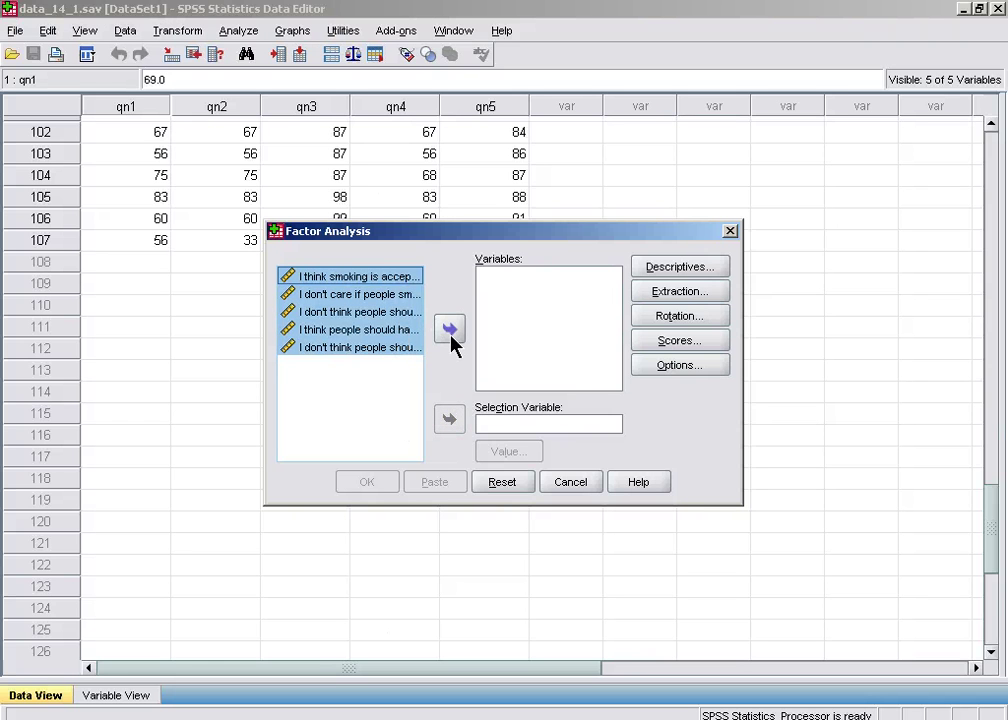
click(450, 334)
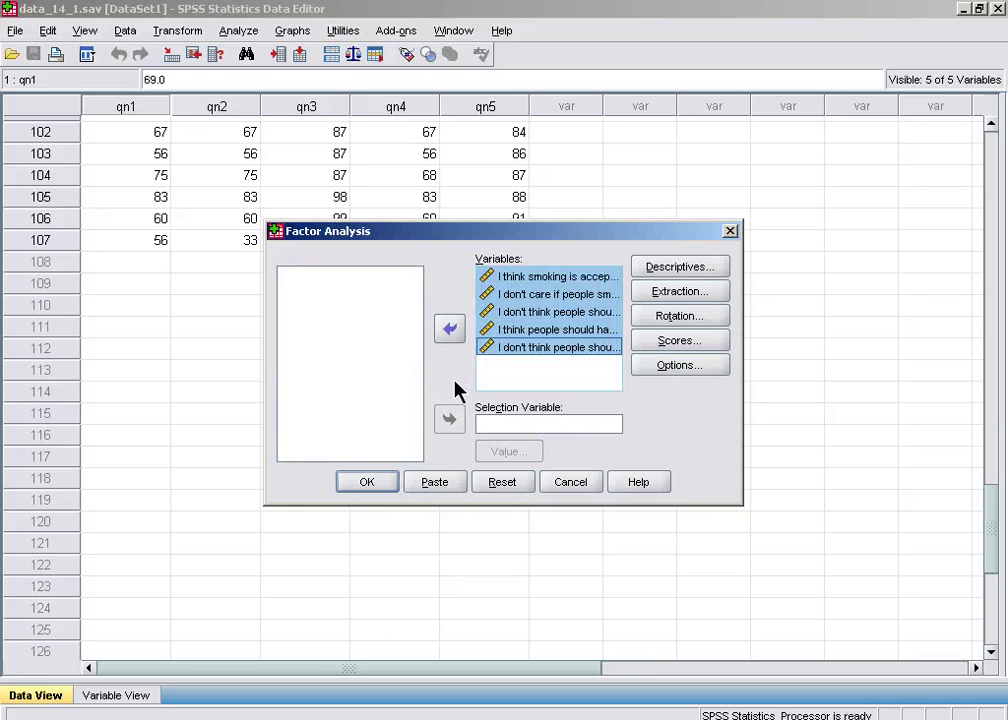
Tick univariate descriptives, coefficients, anti-image and KMO and Bartlett's test under Descriptives.
click(661, 270)
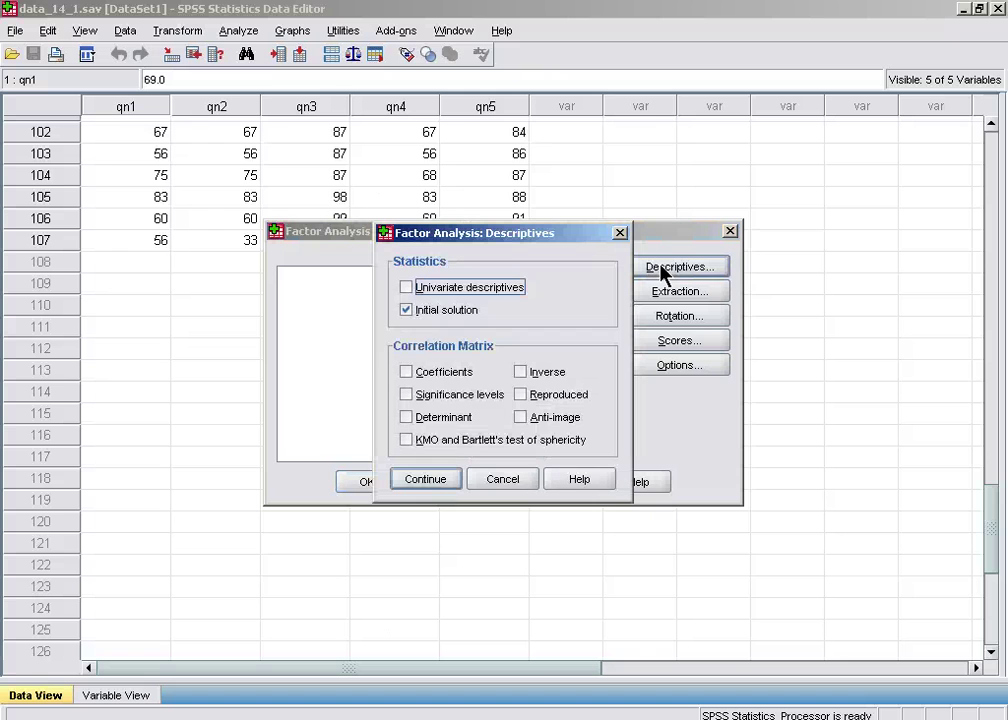
click(407, 287)
click(407, 374)
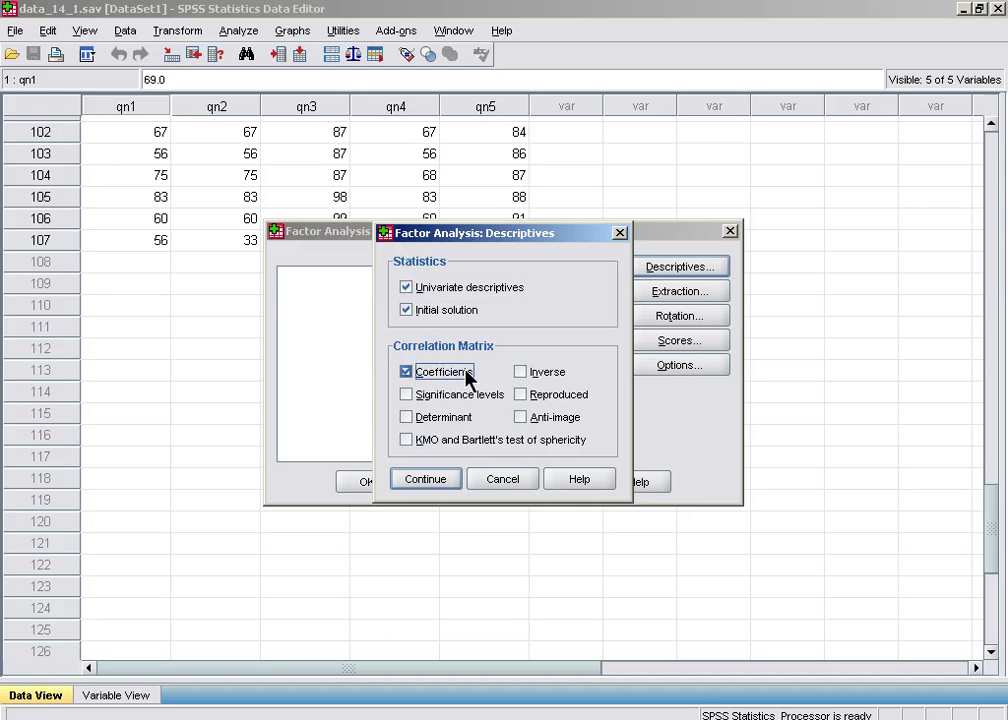
click(519, 416)
click(406, 441)
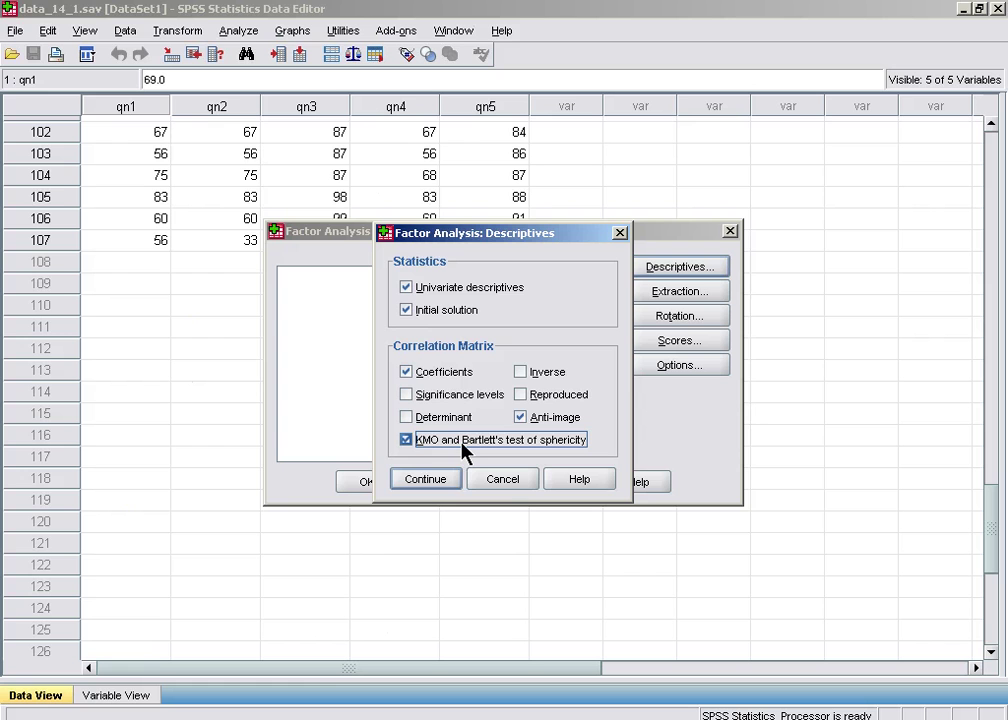
click(425, 480)
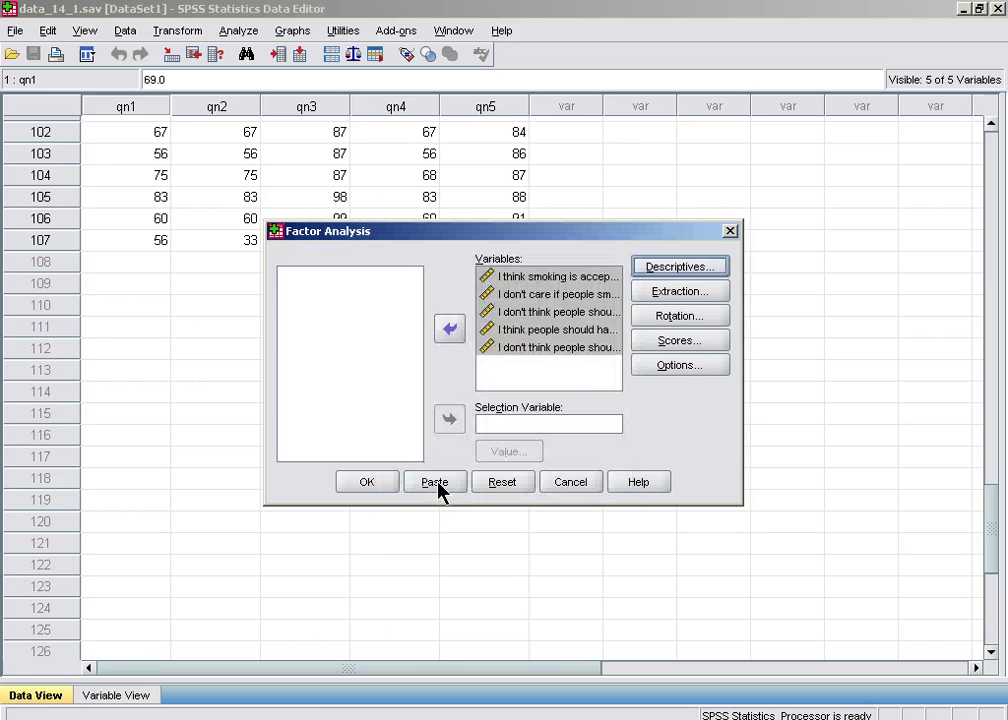
Set the extraction method to principal axis factoring and add a scree plot.
click(656, 293)
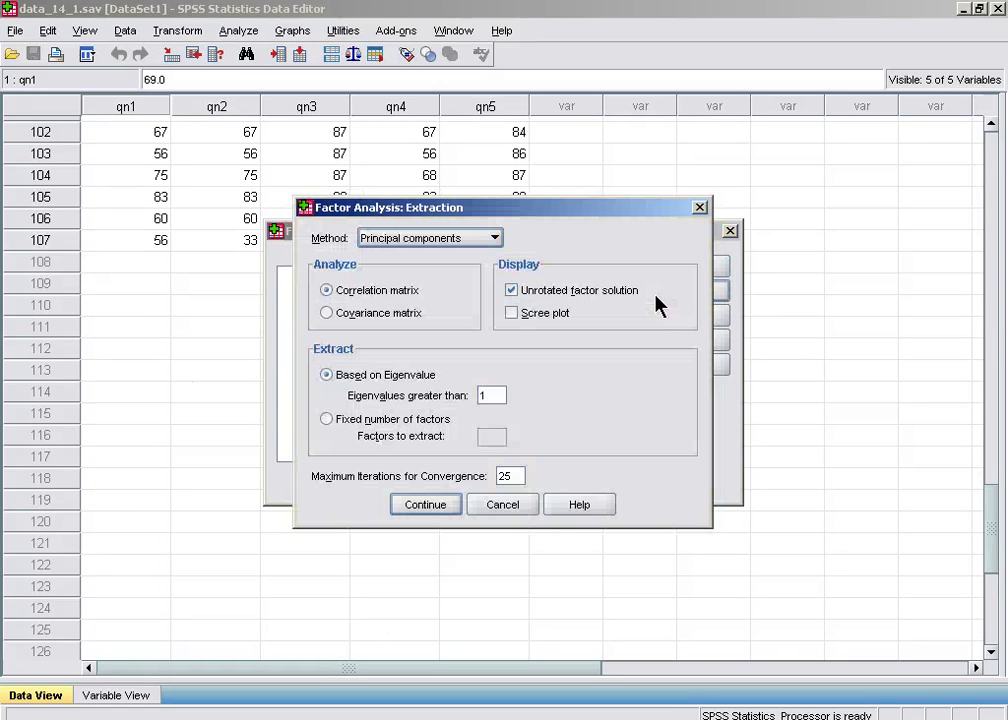
click(494, 239)
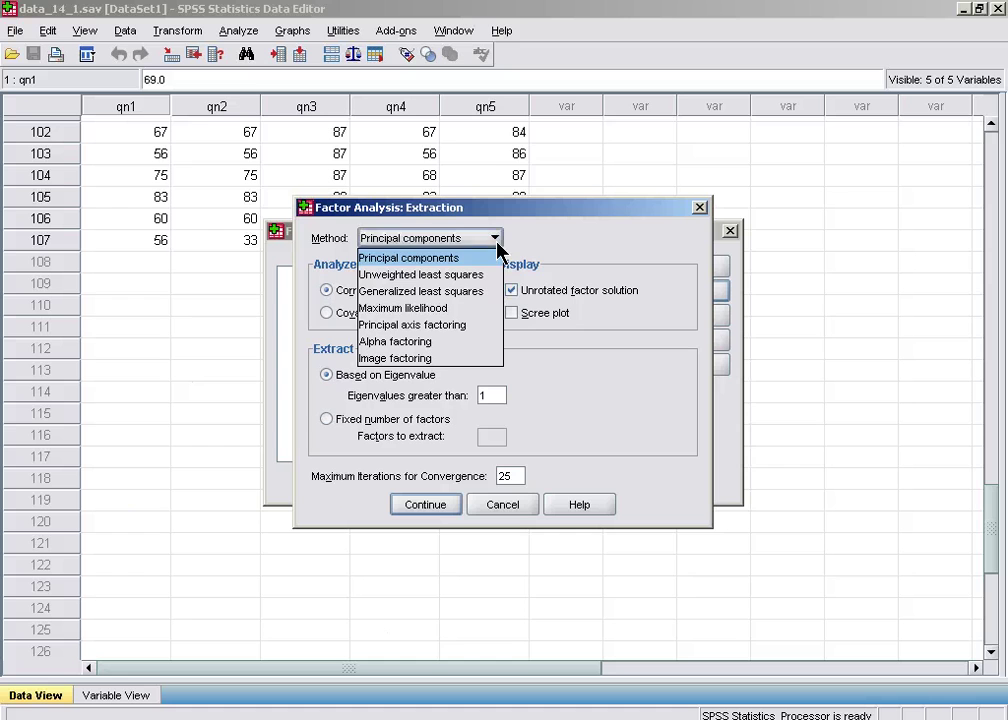
click(457, 333)
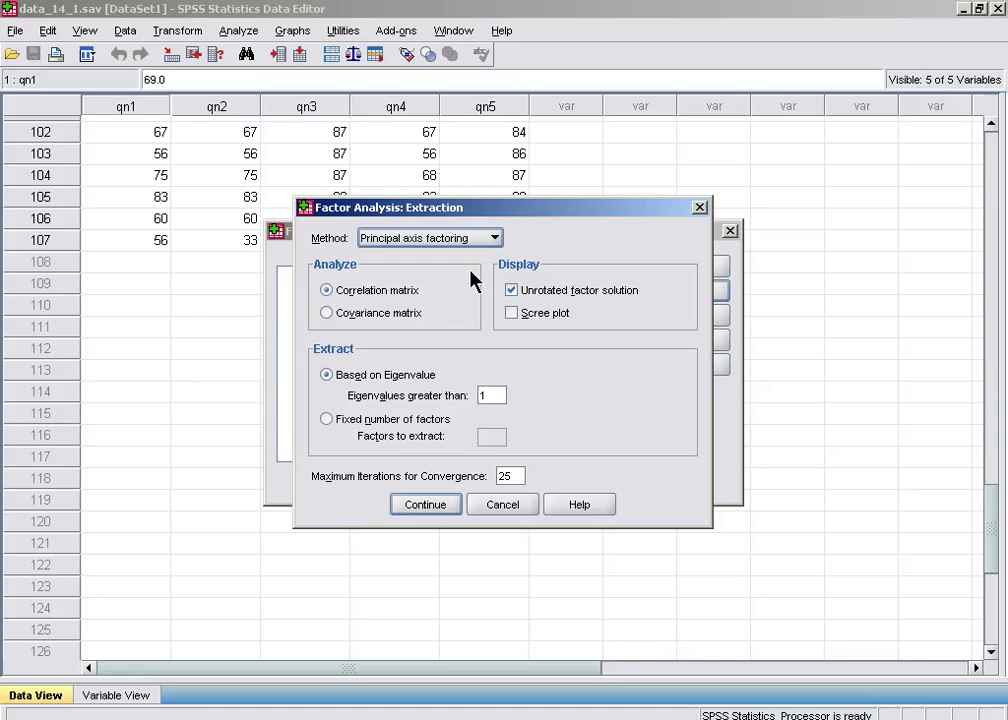
click(513, 314)
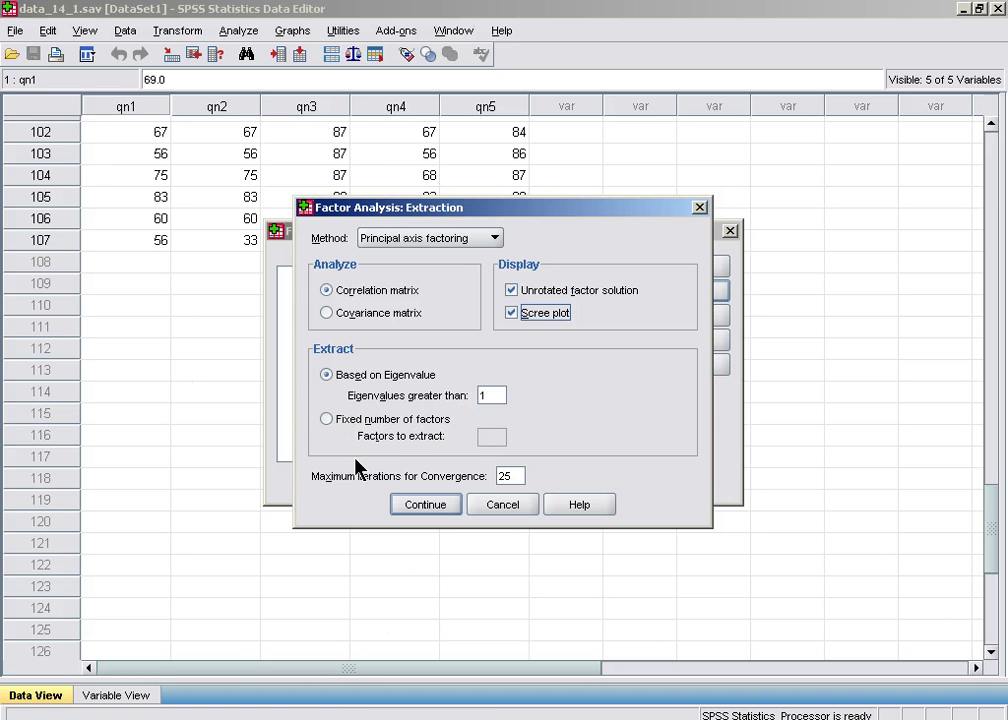
click(425, 505)
Choose Varimax as the rotation method for the factor solution.
click(676, 317)
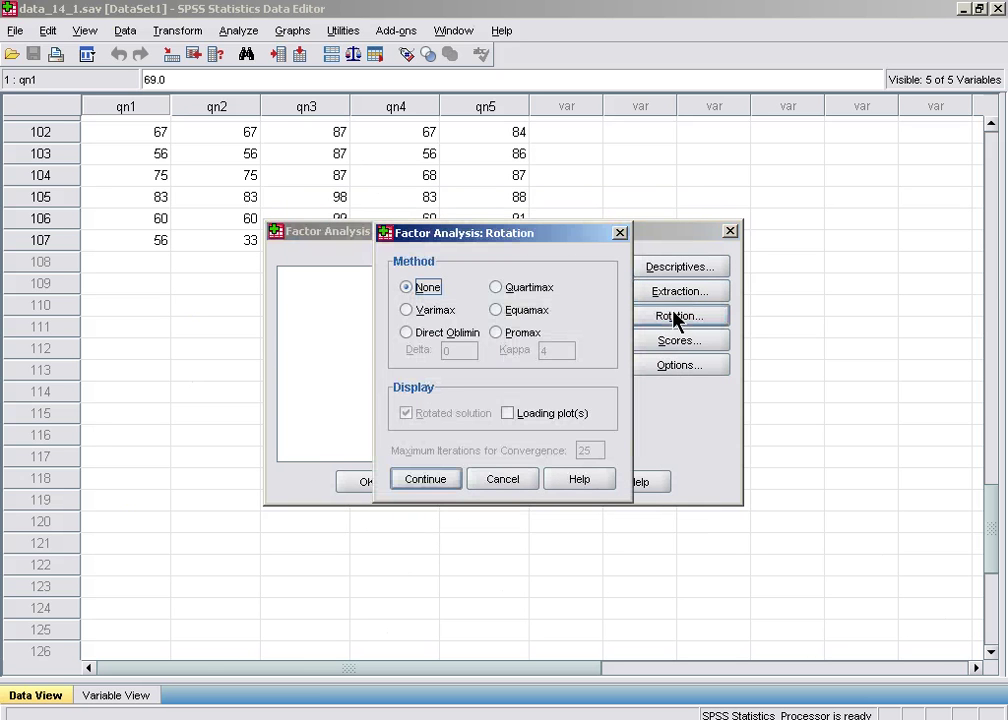
click(406, 311)
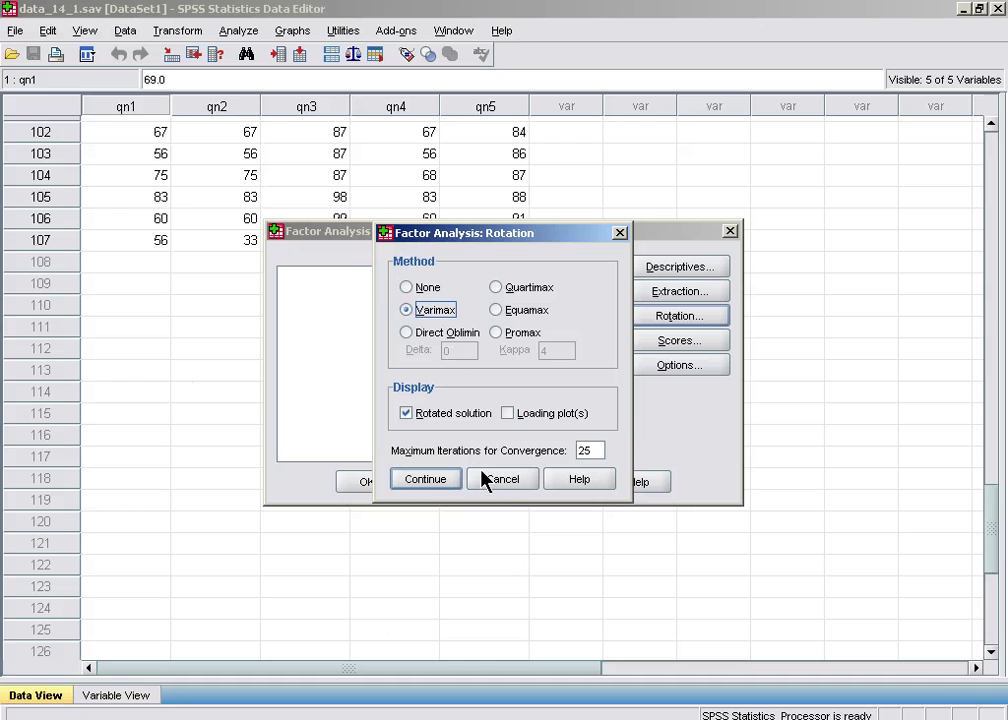
click(420, 481)
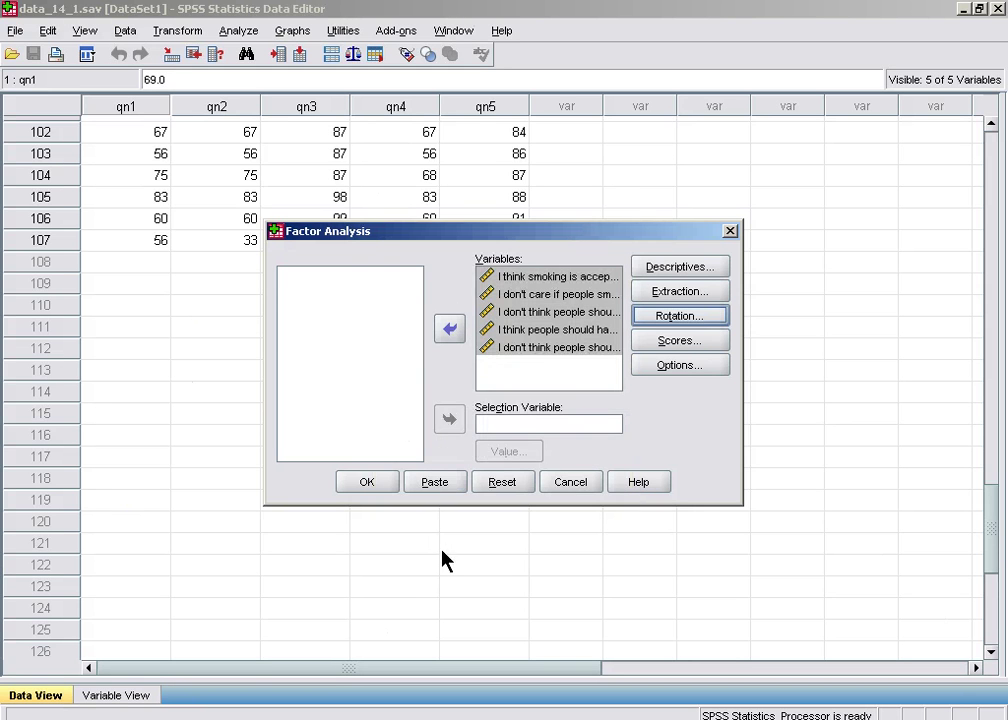
Sort loadings by size and suppress coefficients below an absolute value of .30.
click(656, 370)
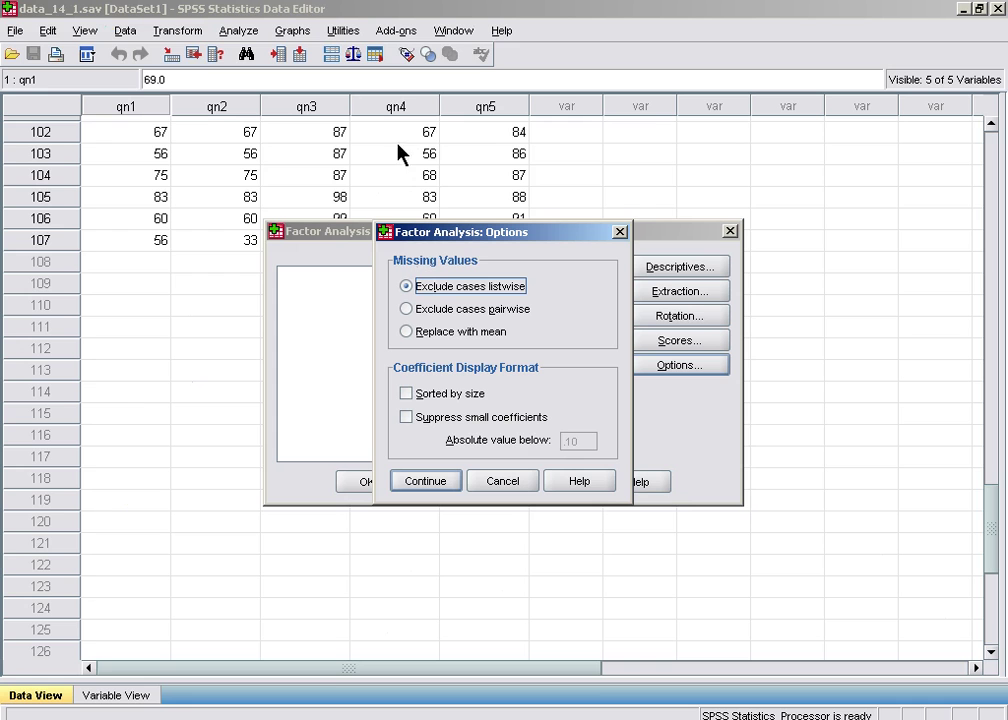
click(408, 395)
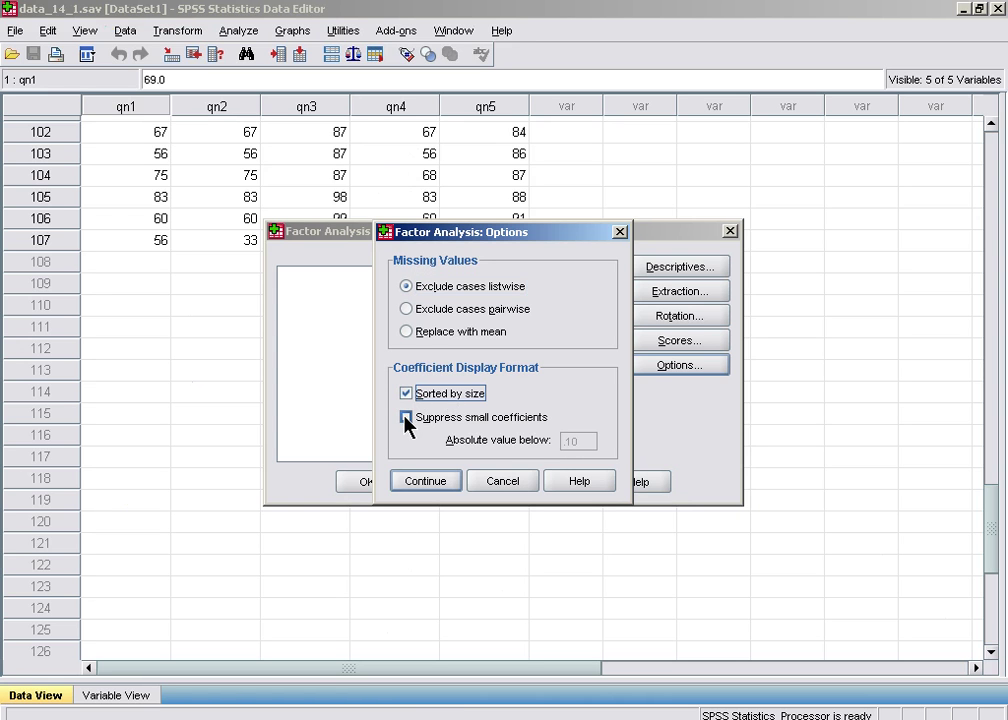
click(408, 420)
double_click(588, 441)
click(565, 441)
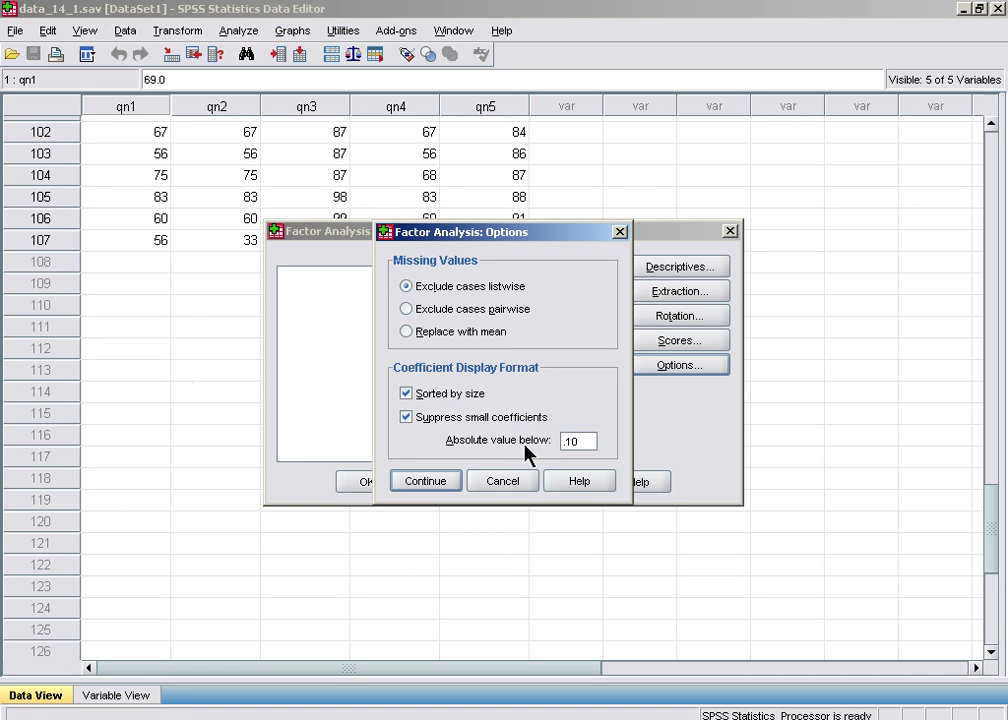
text(3)
key(Delete)
Confirm the display options and paste the factor analysis command into a syntax window.
click(424, 484)
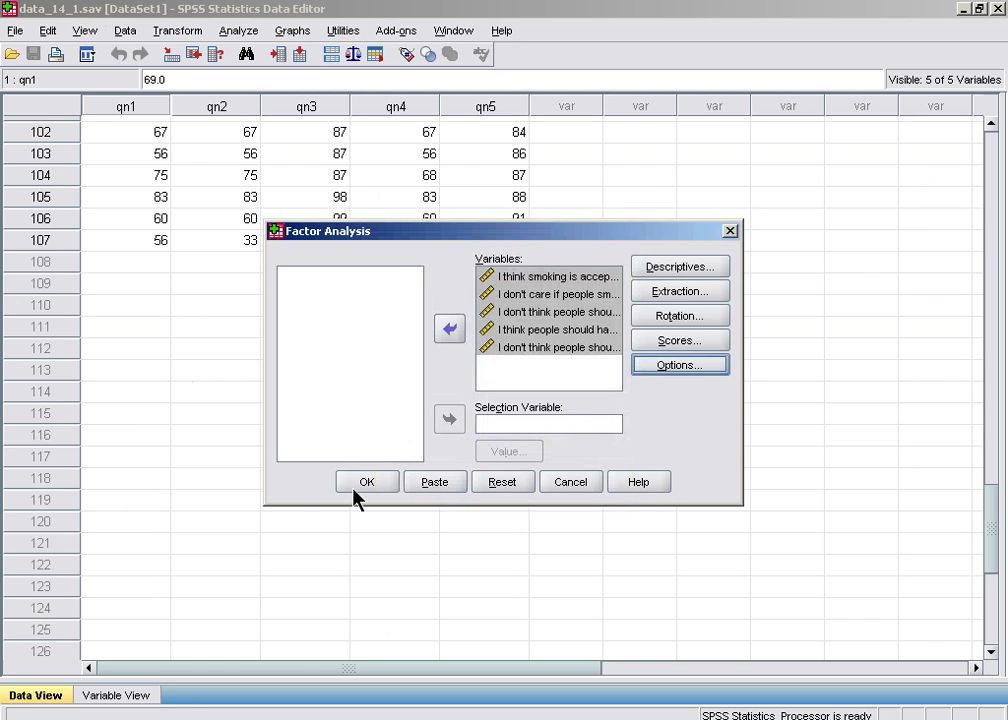
click(423, 481)
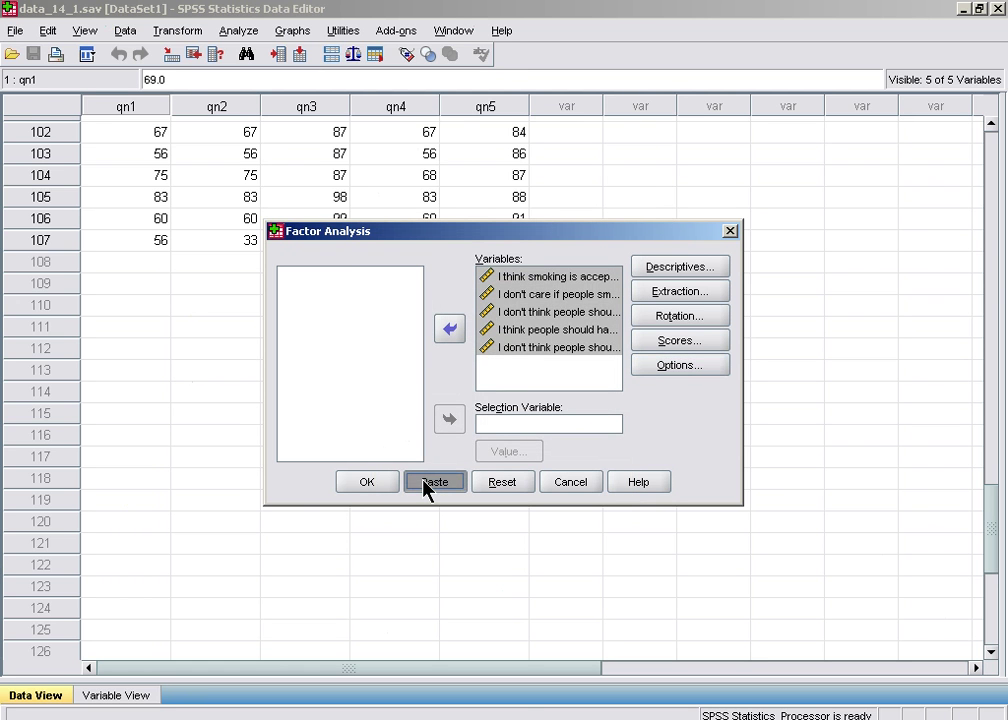